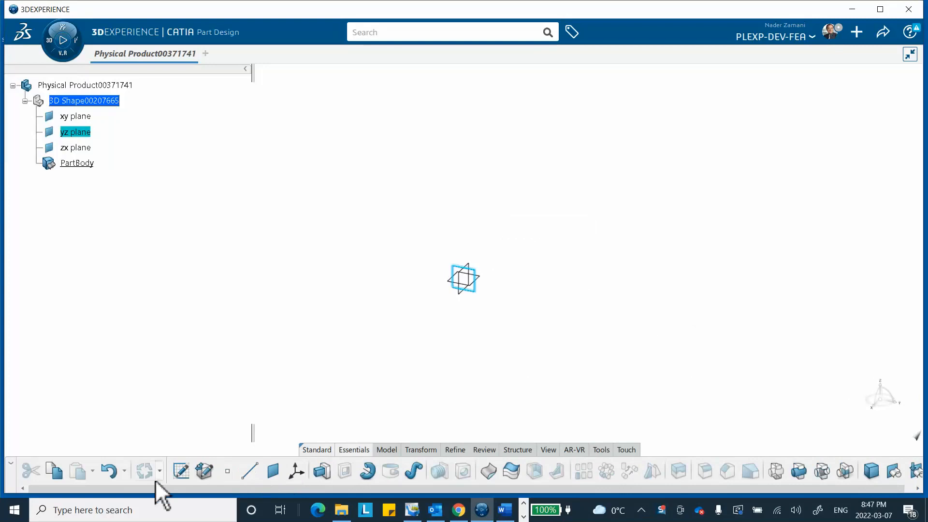
Sketch a rectangle about 0.08 m wide and 0.052 m high on the yz plane, with one corner at the origin.
click(181, 470)
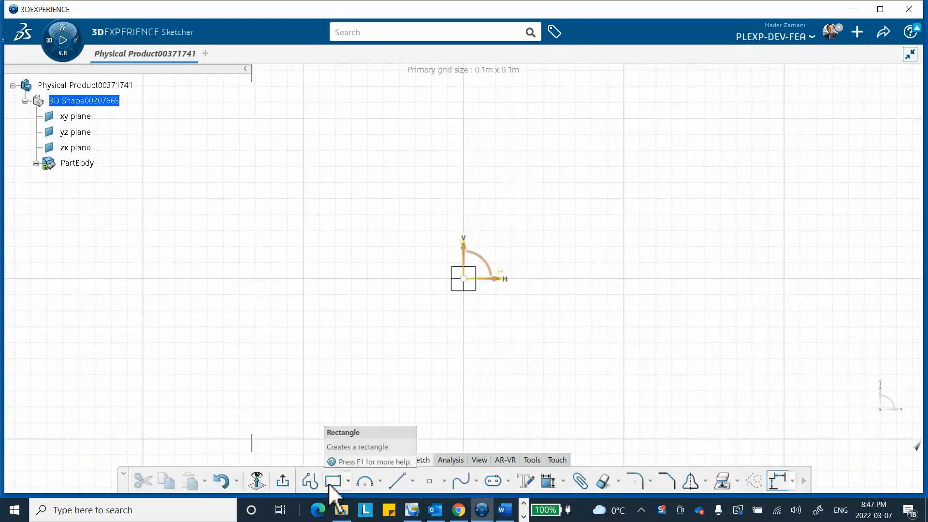
click(333, 480)
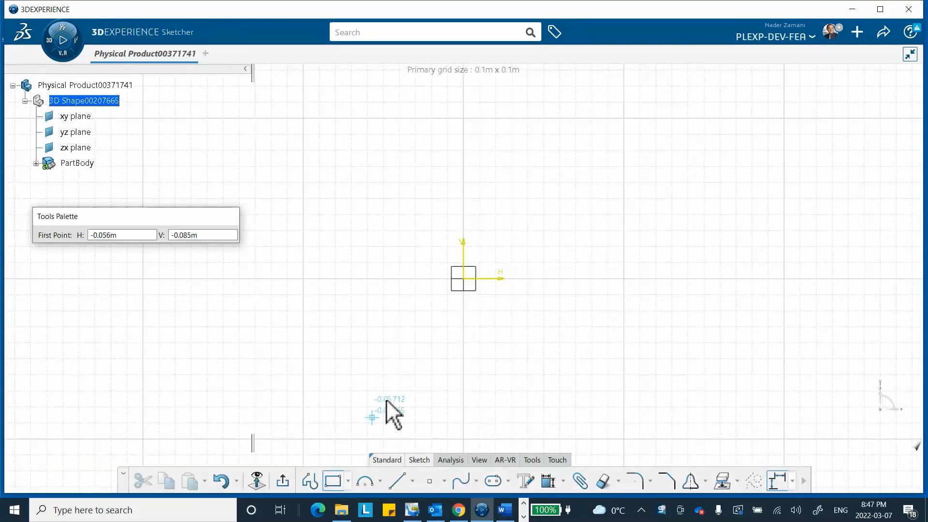
click(463, 279)
click(593, 195)
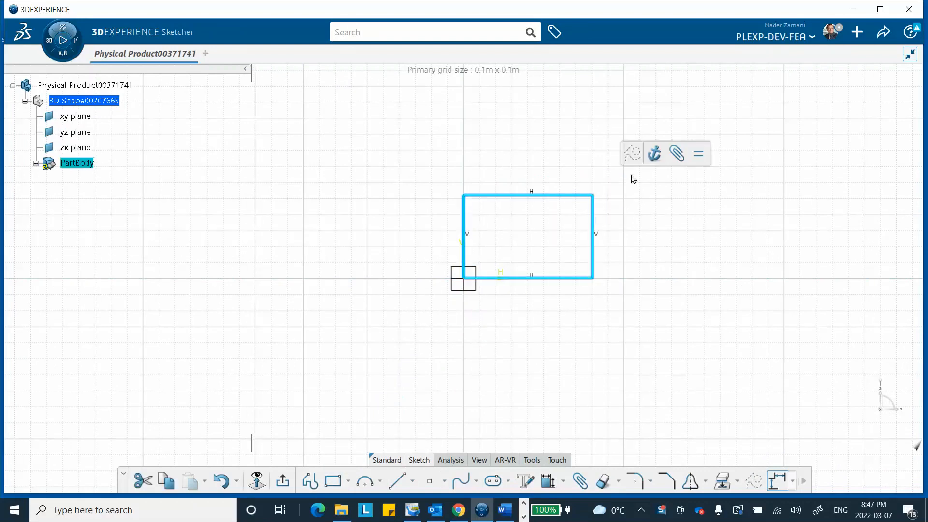
Add a length constraint to the rectangle's vertical side away from the origin and set it to 2 cm.
click(548, 479)
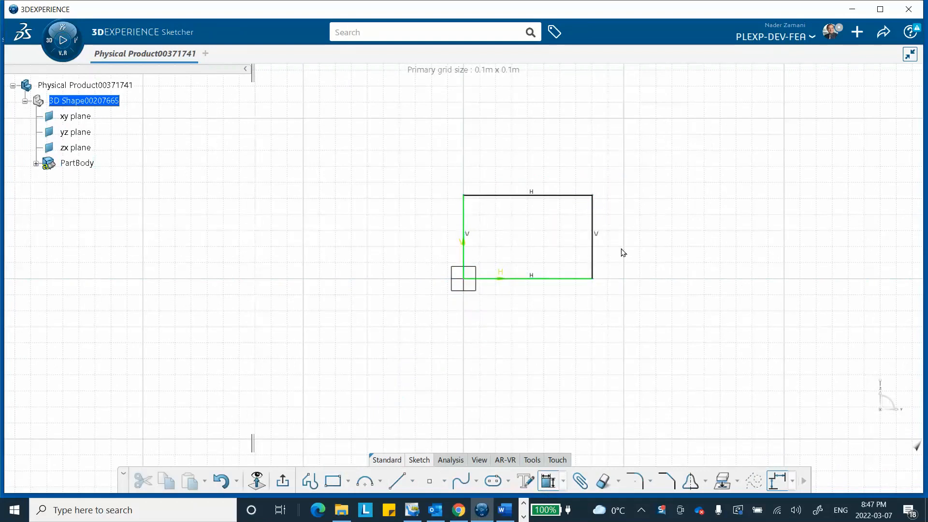
click(593, 248)
click(635, 251)
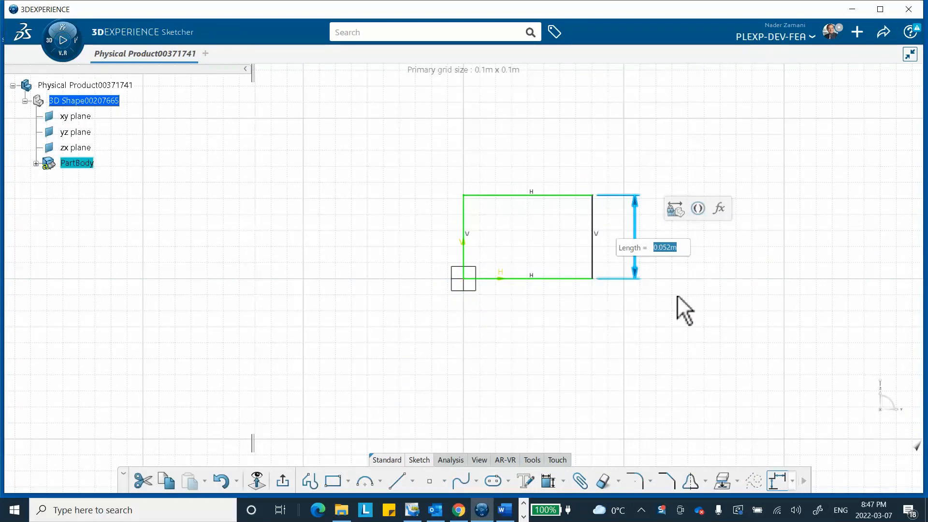
text(2c)
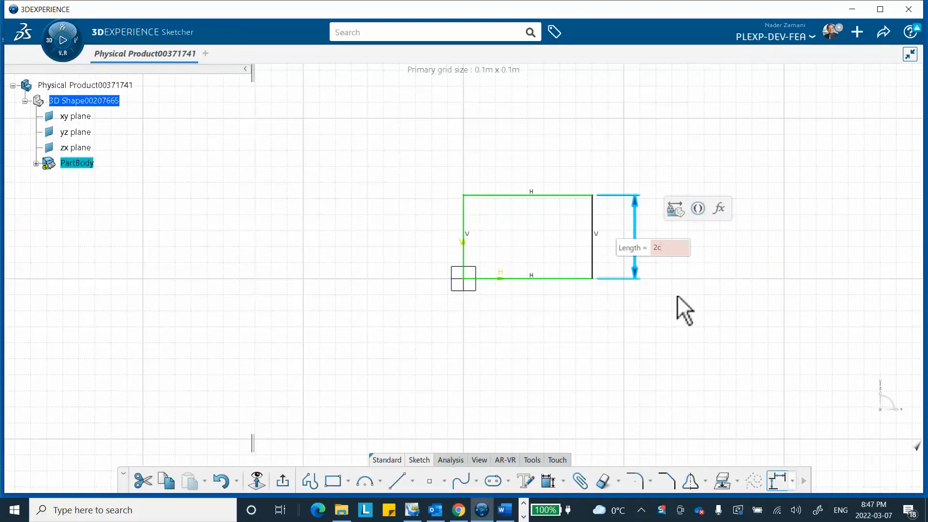
text(m)
key(Return)
Constrain the length of the rectangle's upper horizontal side to 2 cm.
click(560, 246)
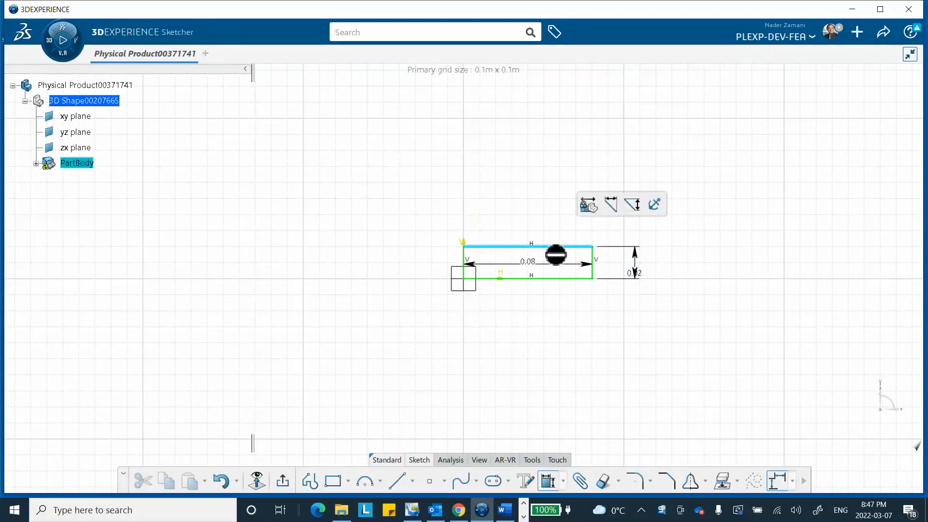
click(563, 175)
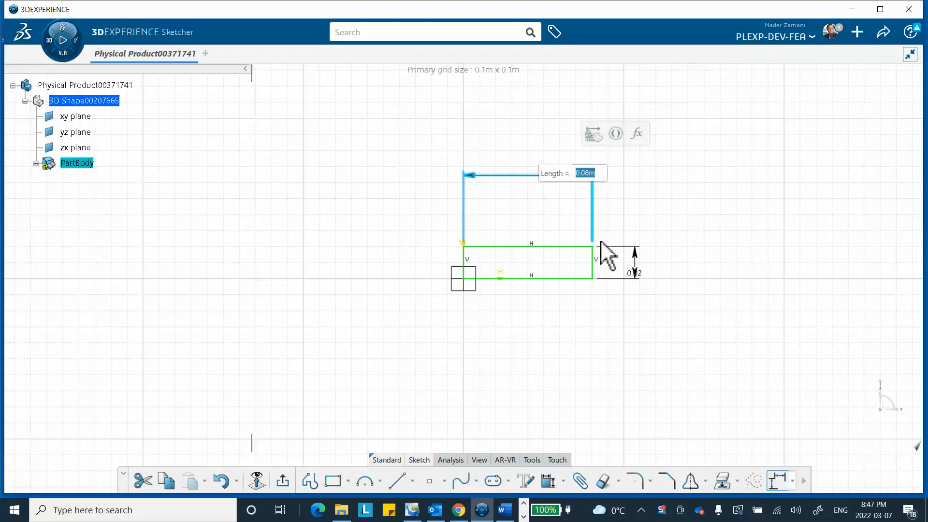
text(2cm)
key(Return)
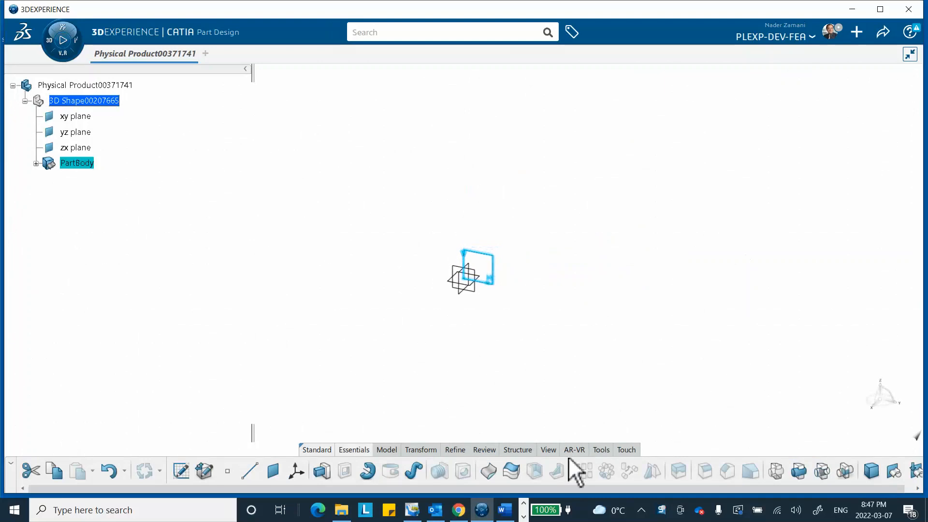
Pad the square sketch to a length of 20 cm to form a solid bar.
click(322, 472)
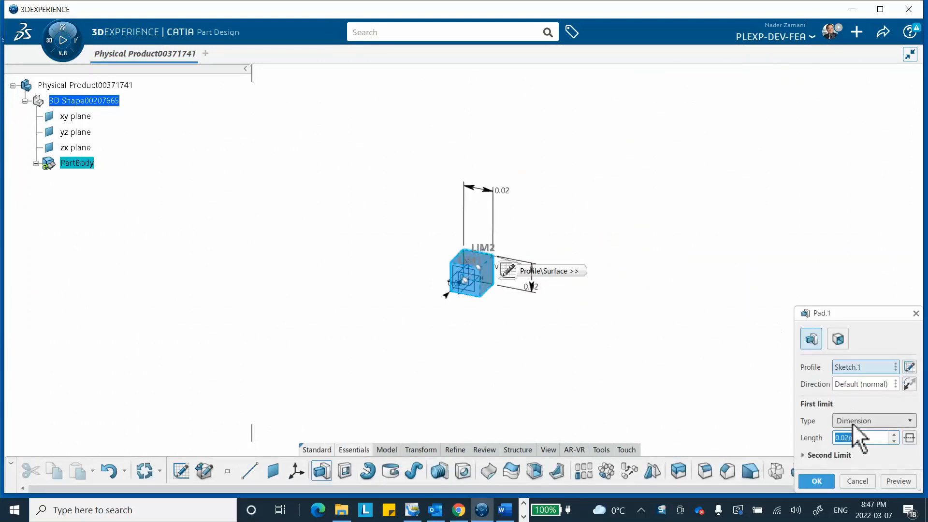
text(2)
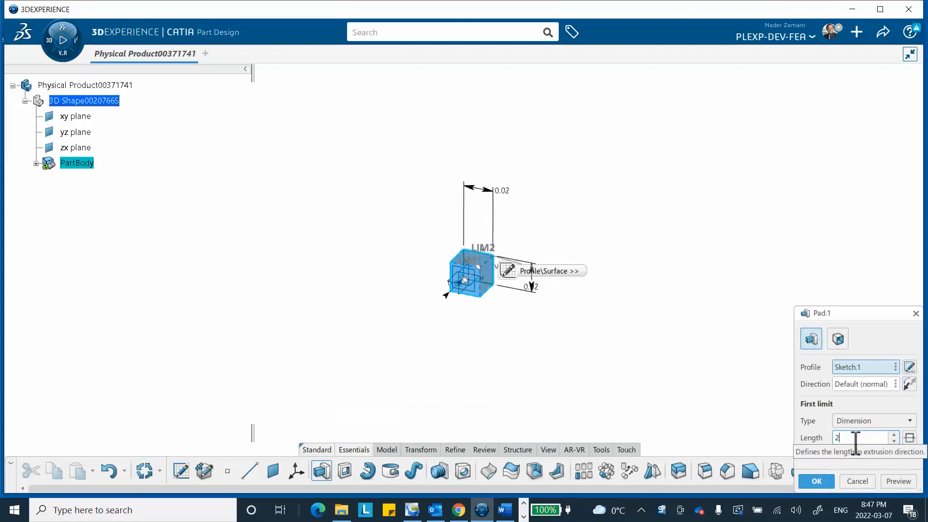
text(0cm)
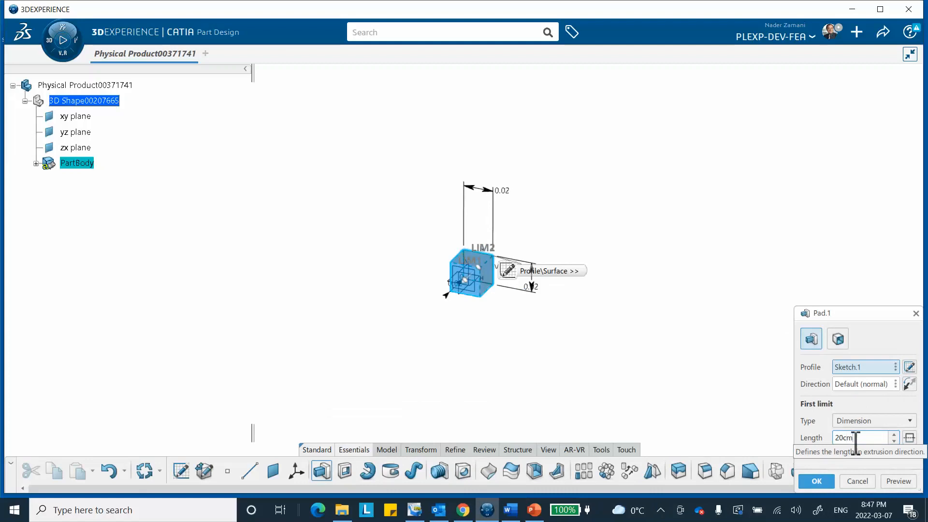
key(Return)
click(677, 309)
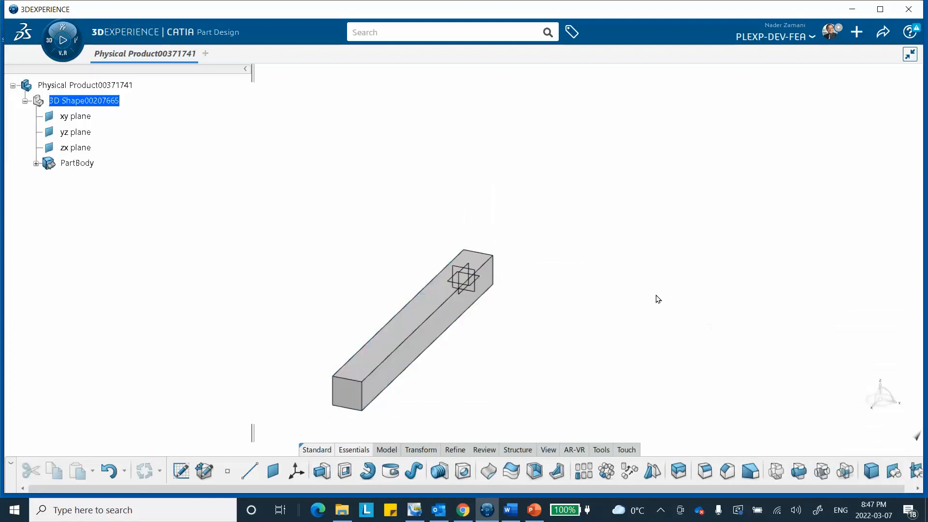
middle_drag(695, 267, 734, 222)
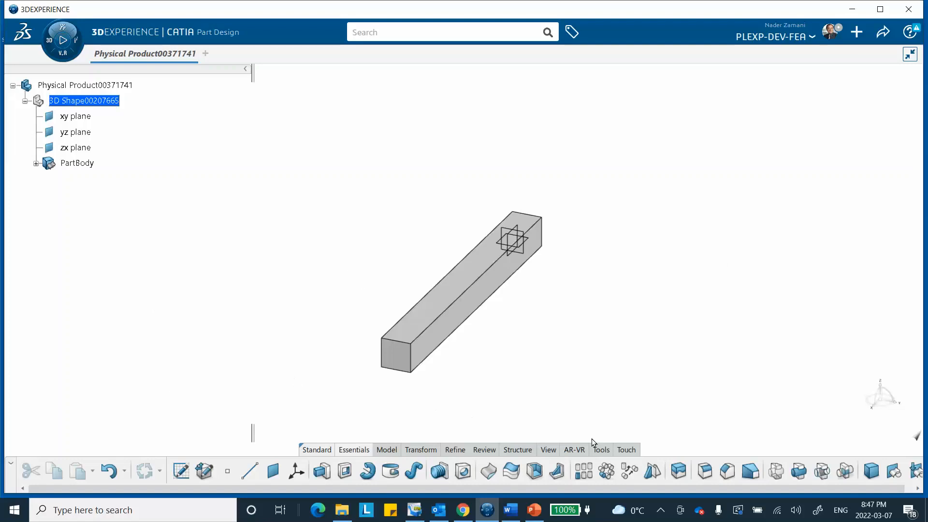
Create one core material titled "the-bar" with only the Simulation Domain added.
click(601, 450)
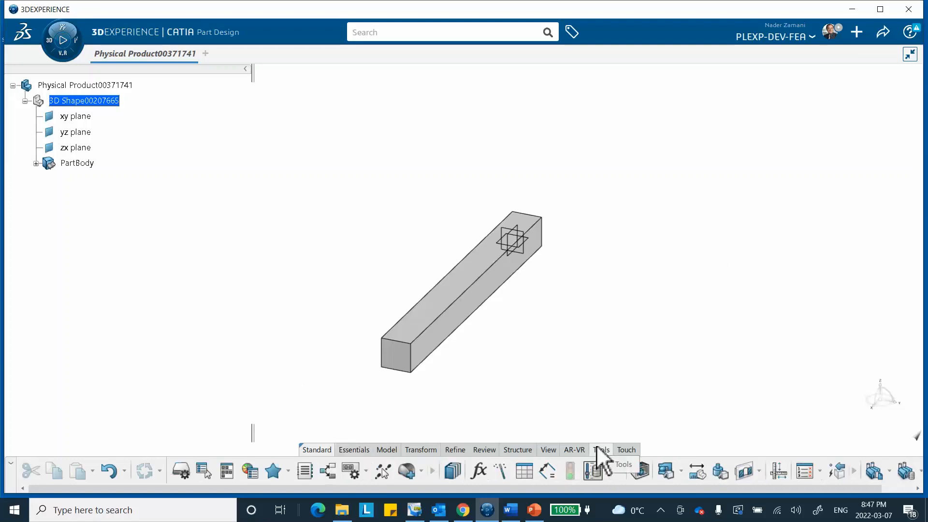
click(406, 469)
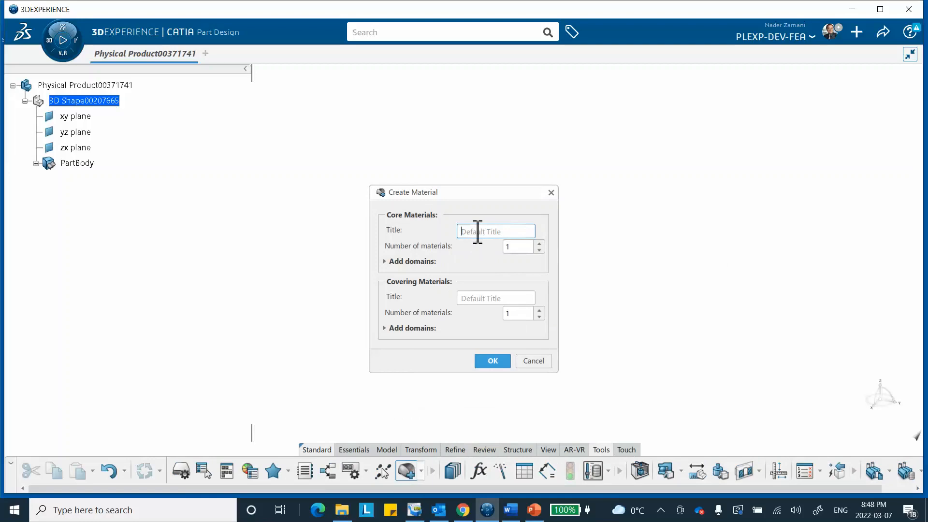
text(the-bar)
click(386, 262)
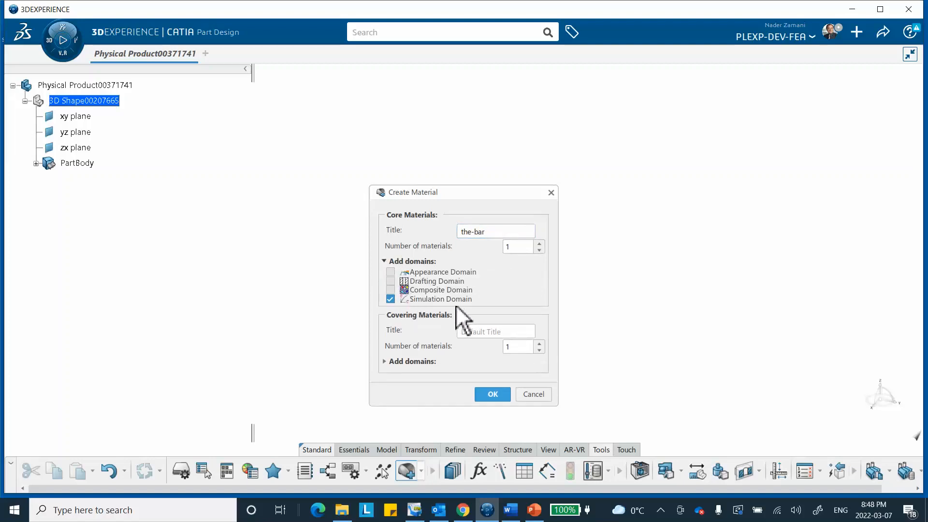
click(492, 392)
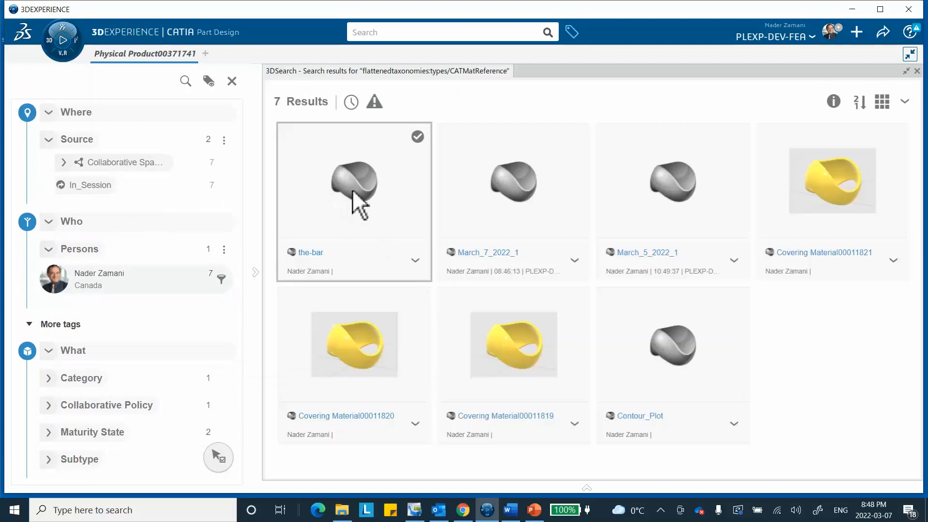
Apply the material "the-bar" to the root physical product and validate the assignment.
right_click(356, 191)
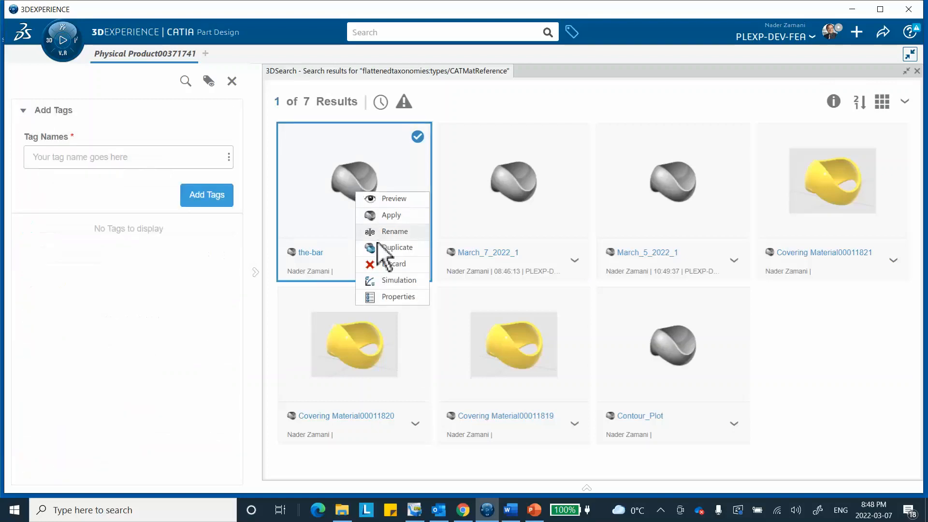
click(391, 215)
click(917, 71)
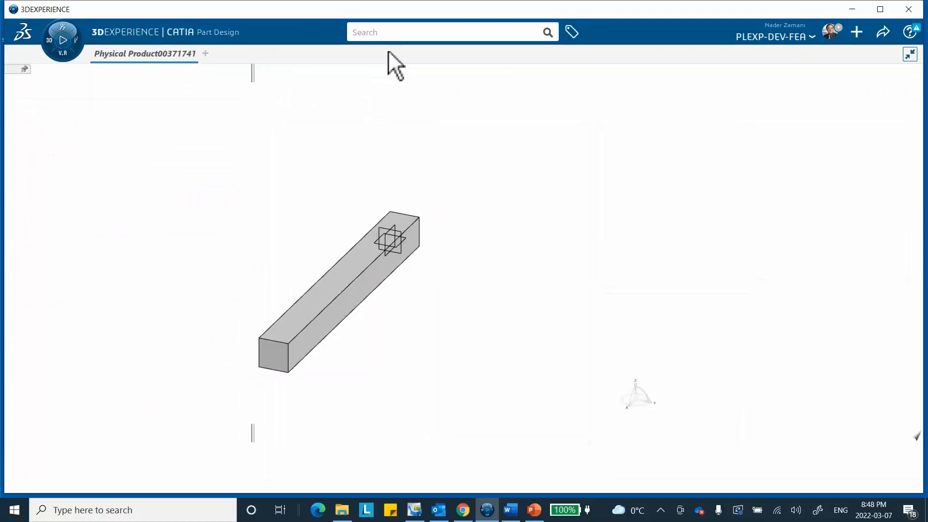
click(101, 86)
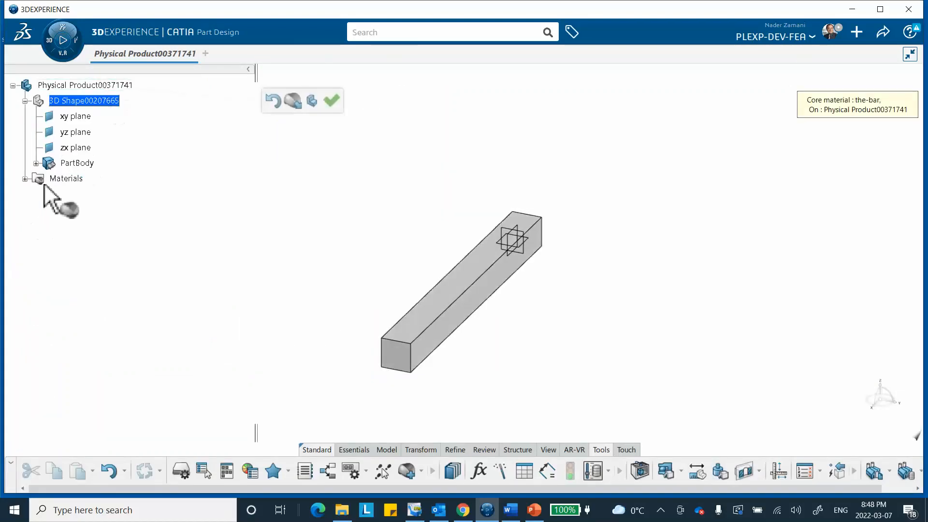
click(333, 102)
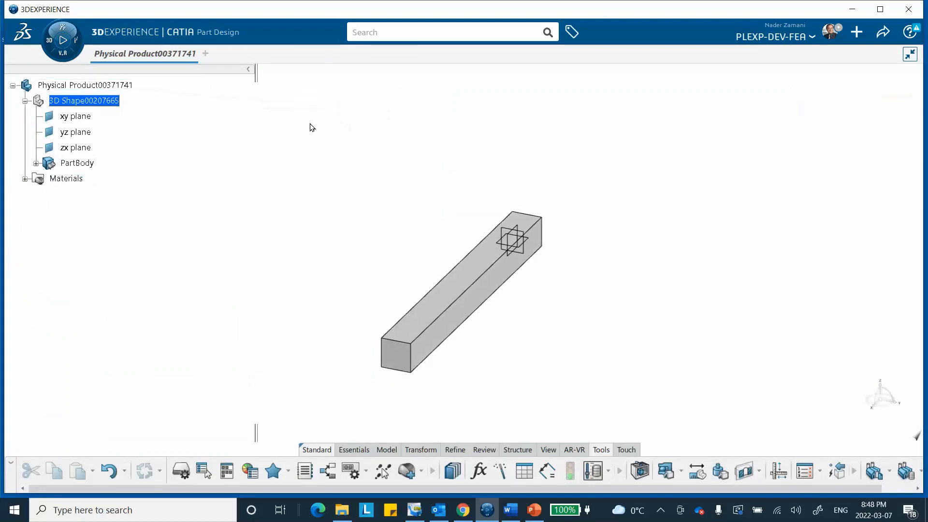
Open the simulation domain of "the-bar" and enable the Elastic option under Structures, Abaqus Multiphysics, Mechanical, Elasticity.
click(25, 179)
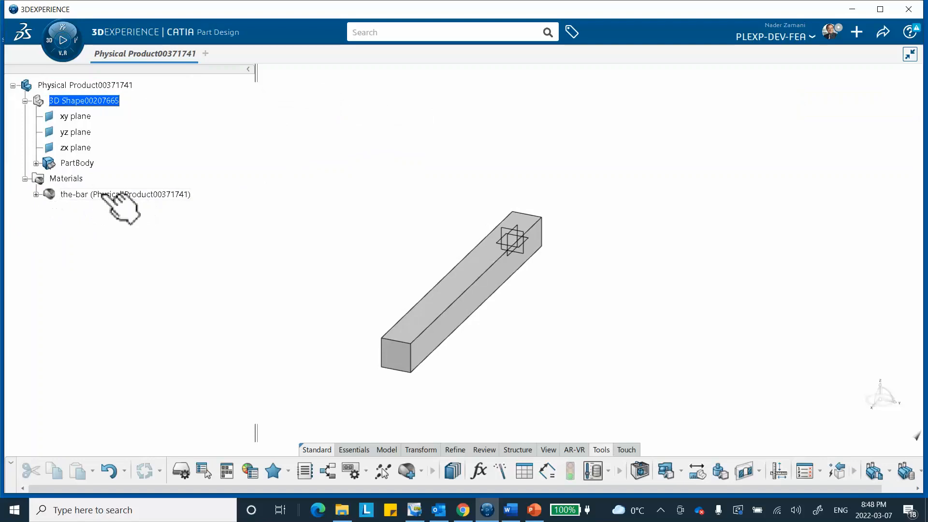
click(36, 195)
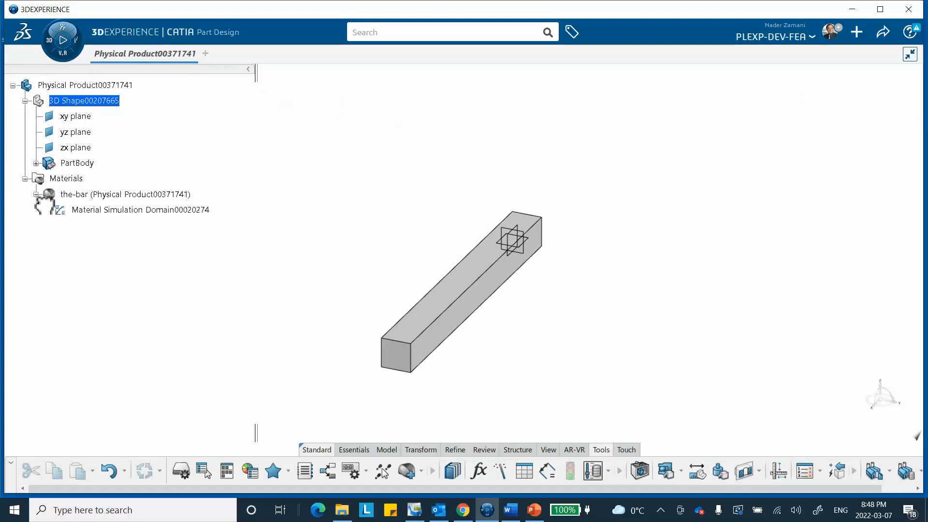
double_click(116, 211)
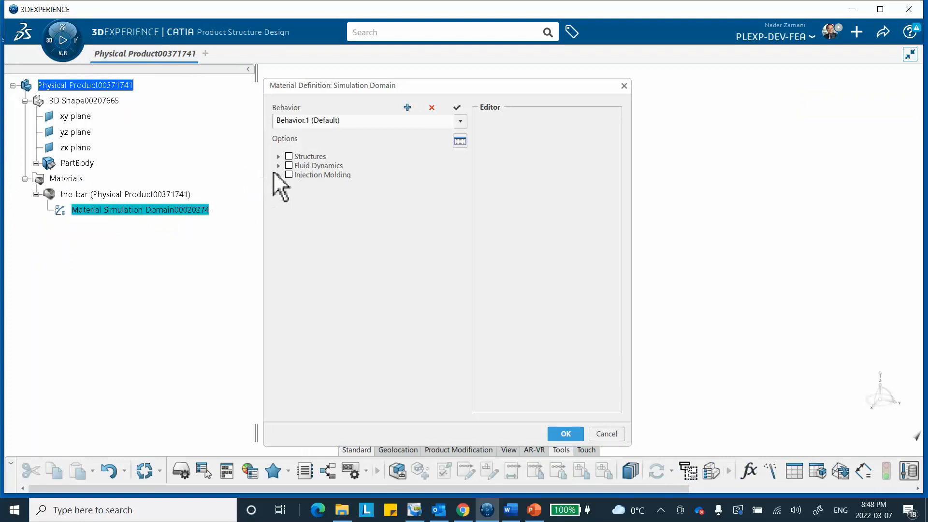
click(278, 157)
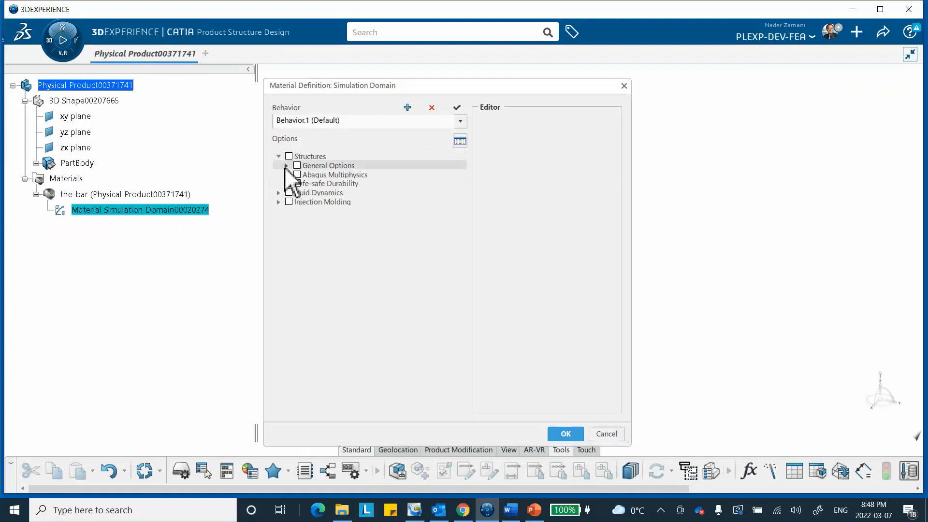
click(287, 175)
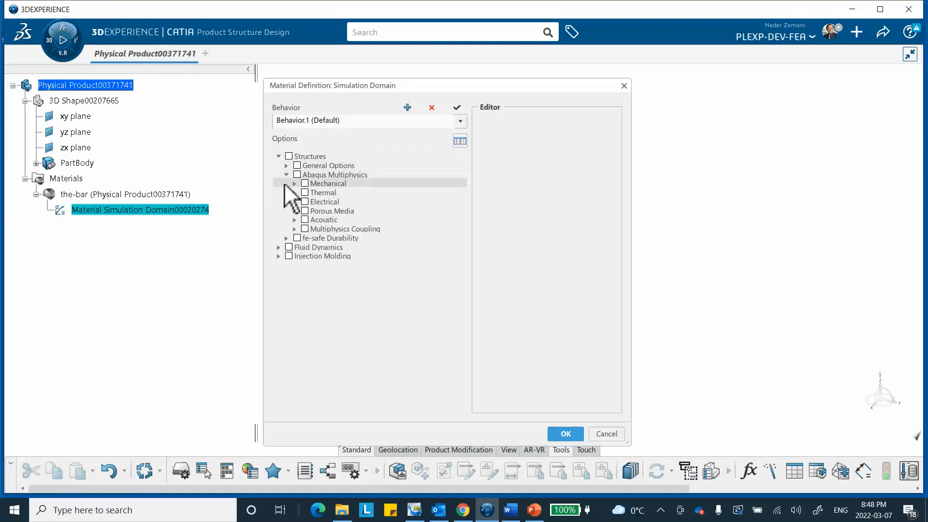
click(296, 185)
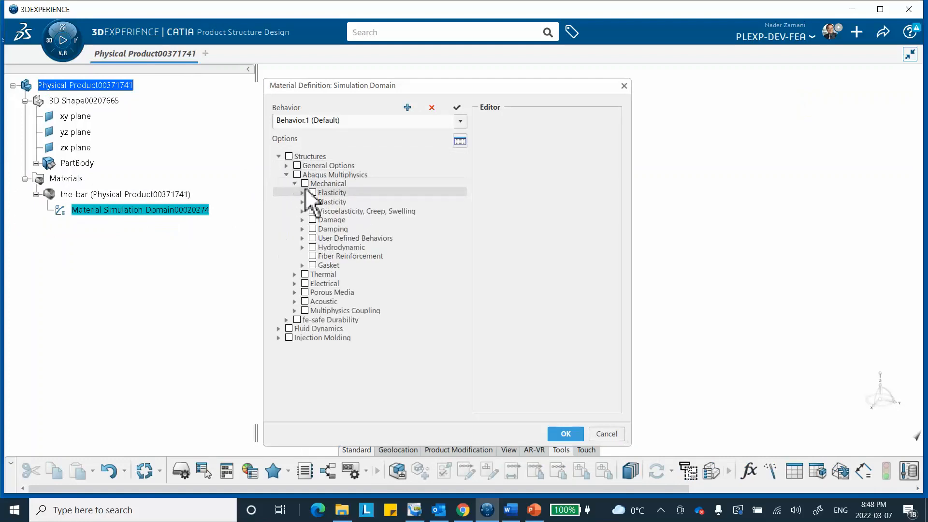
click(303, 192)
click(321, 201)
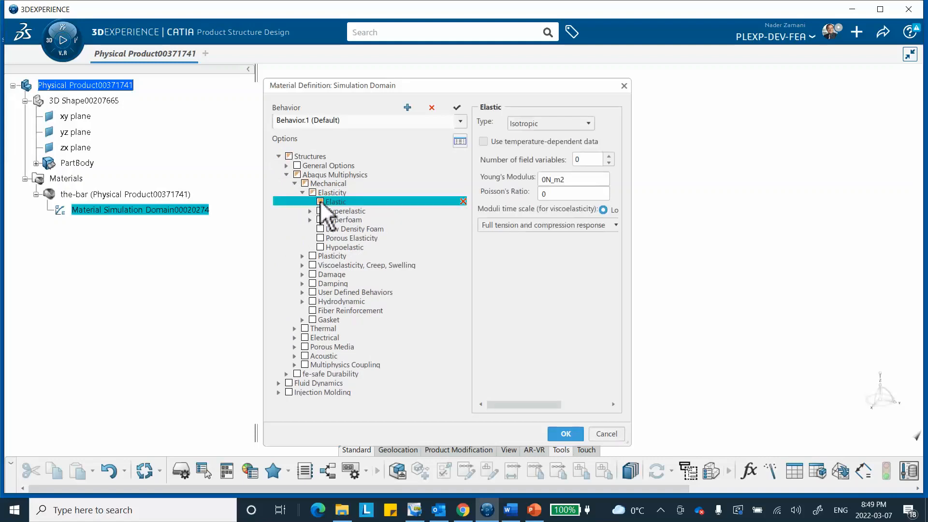
Set the isotropic Young's Modulus to 200GPa, enter the Poisson's Ratio, and accept the material definition.
click(569, 180)
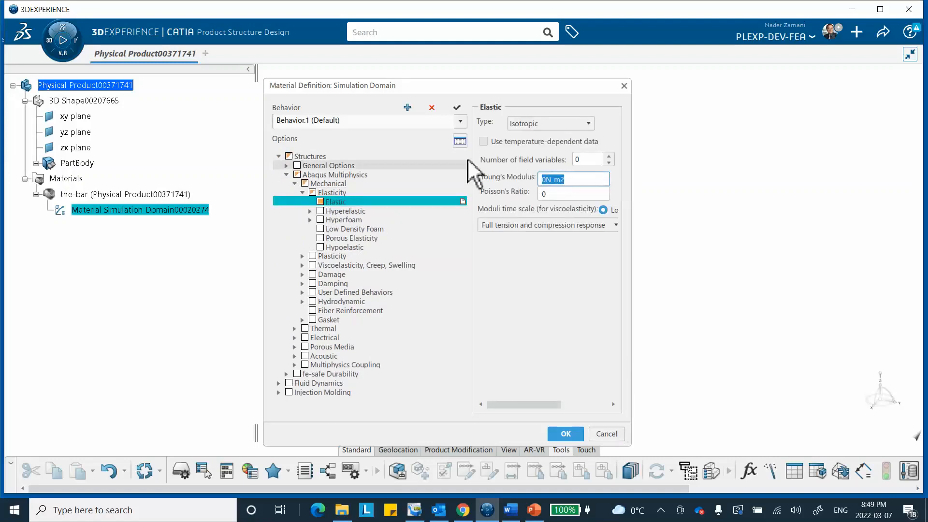
text(200GPa)
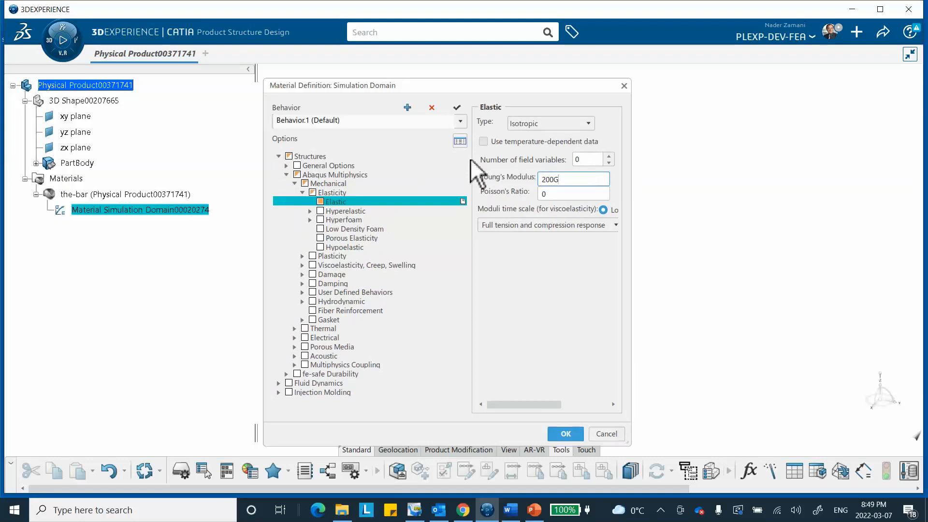
click(564, 193)
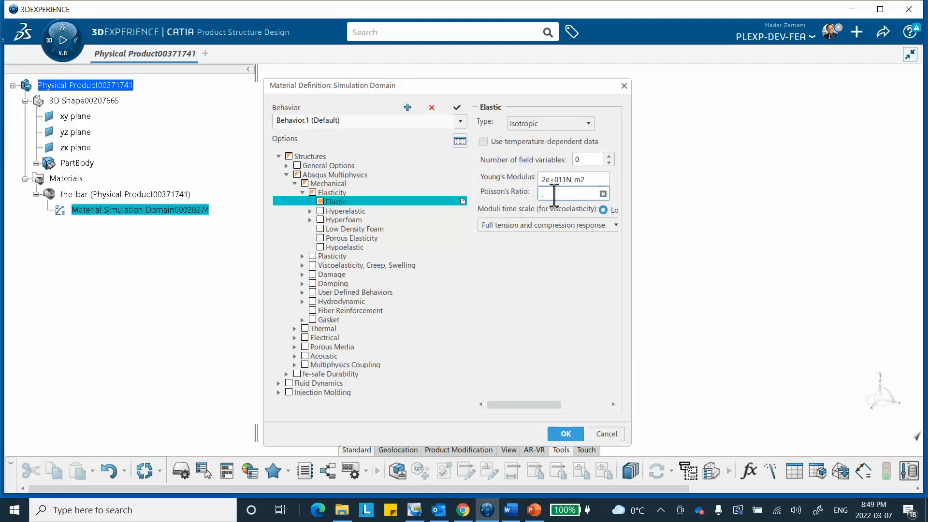
click(565, 433)
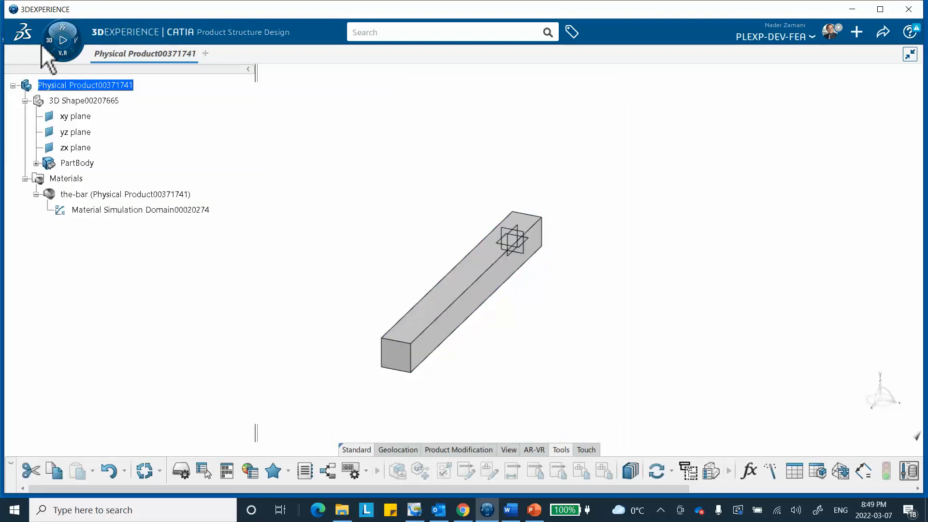
Switch to the Structural Model Creation app for the bar product.
click(54, 51)
scroll(35, 360, down, 3)
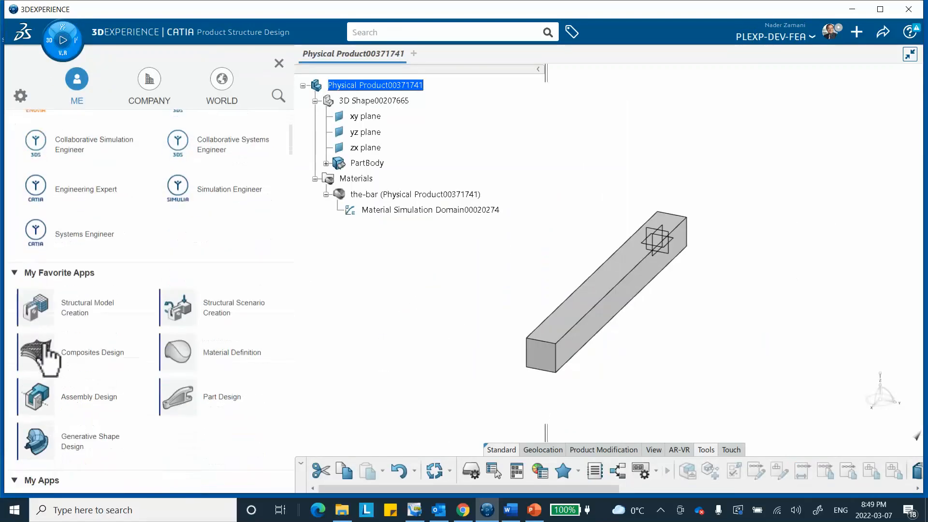
click(84, 314)
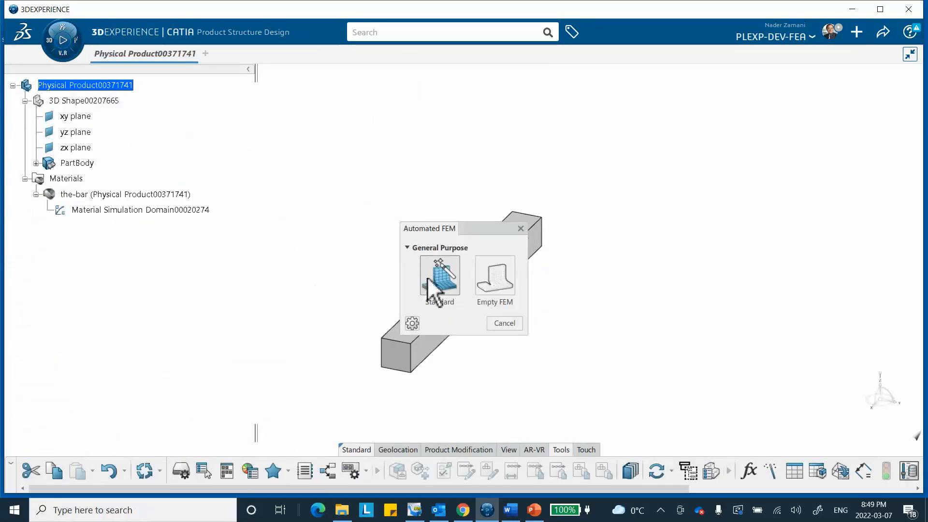
Generate a standard automated finite element model of the main bodies using a tetrahedron mesh with a .2cm element size.
click(440, 281)
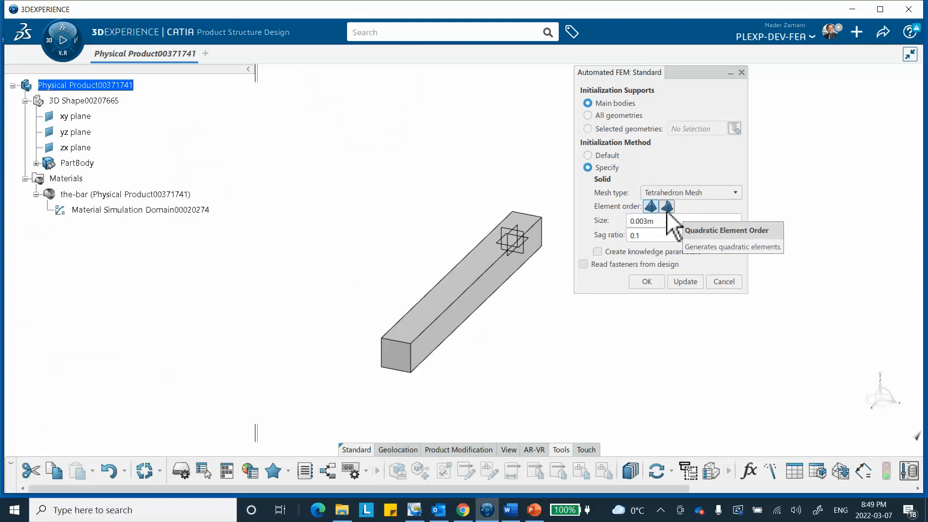
double_click(650, 221)
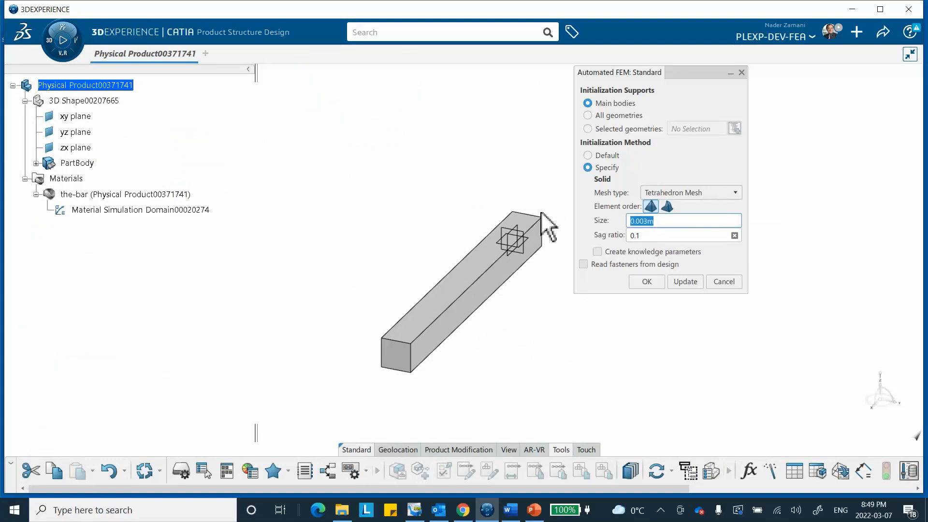
key(BackSpace)
text(m)
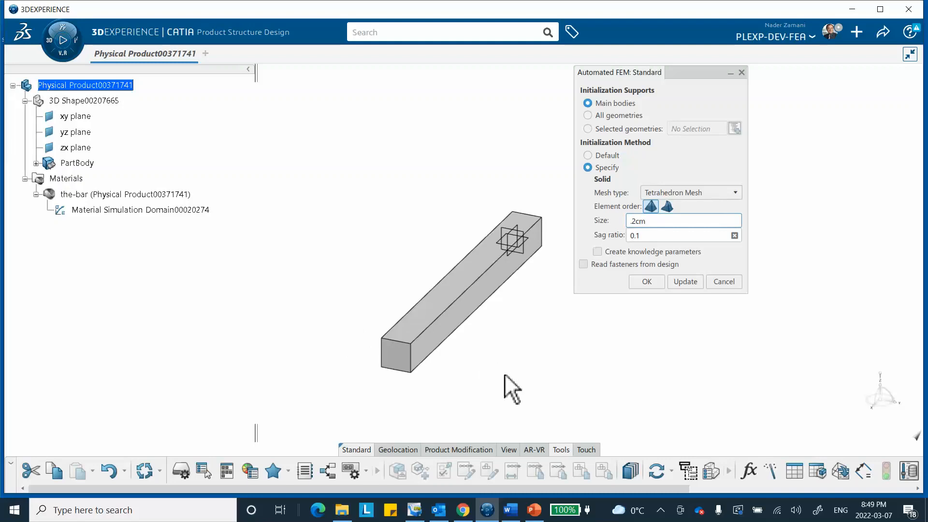
click(686, 280)
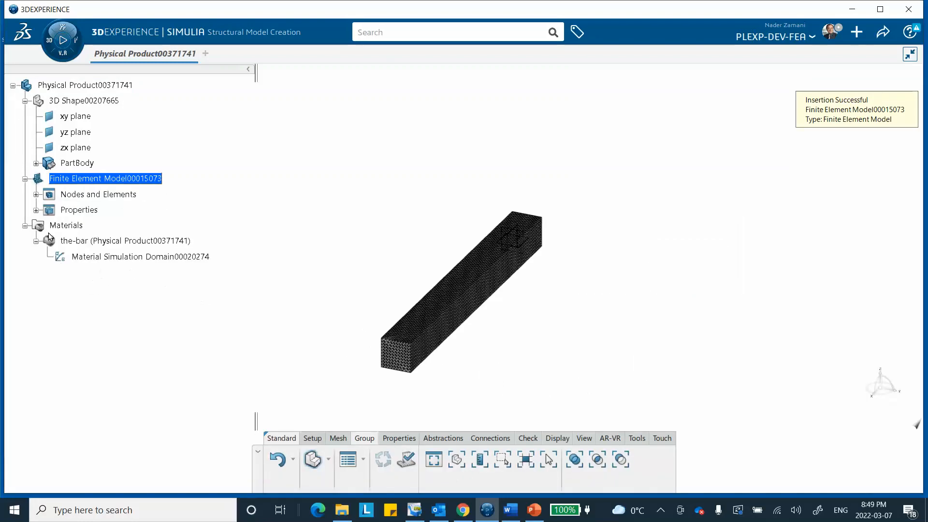
Coarsen the bar's tetrahedron mesh by setting its mesh size to 0.01m, and accept the mesh definition.
click(36, 195)
double_click(97, 212)
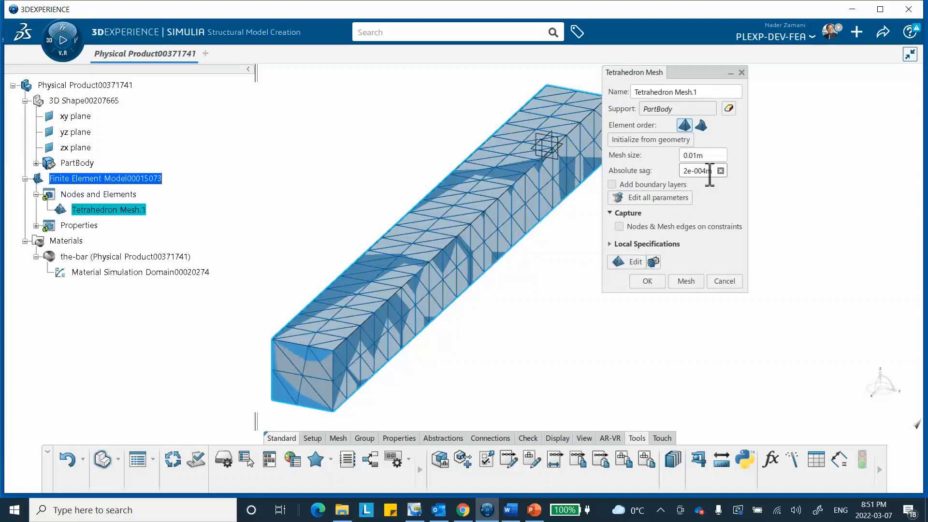
click(646, 280)
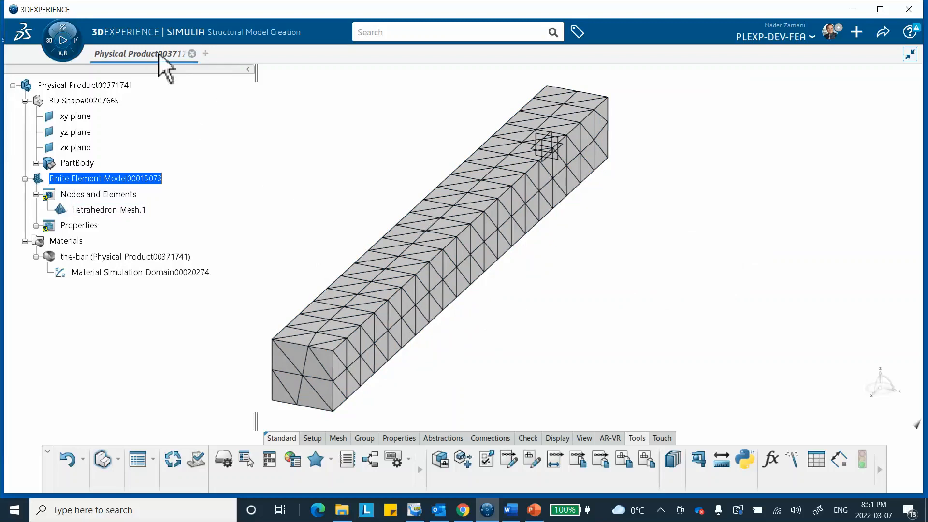
Switch to the Structural Scenario Creation app and initialize a Structural simulation that uses the bar's existing finite element model.
click(51, 47)
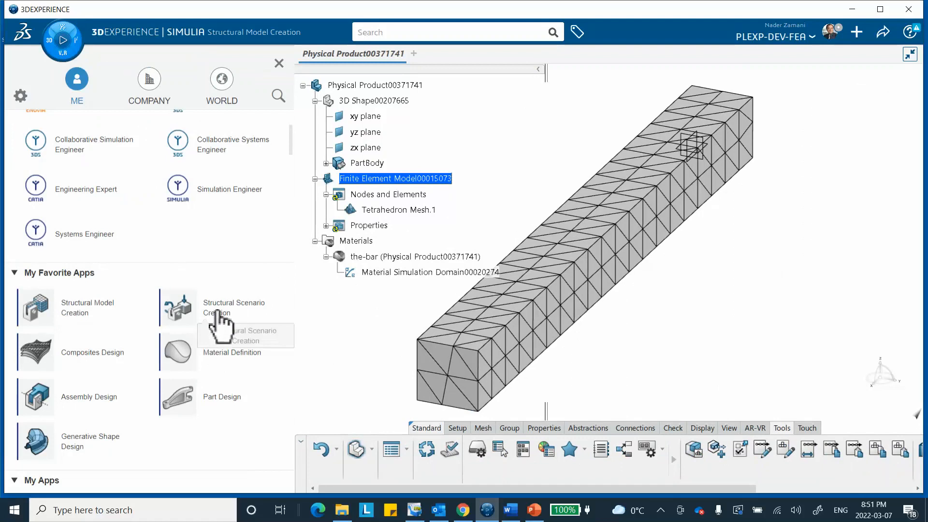
click(223, 312)
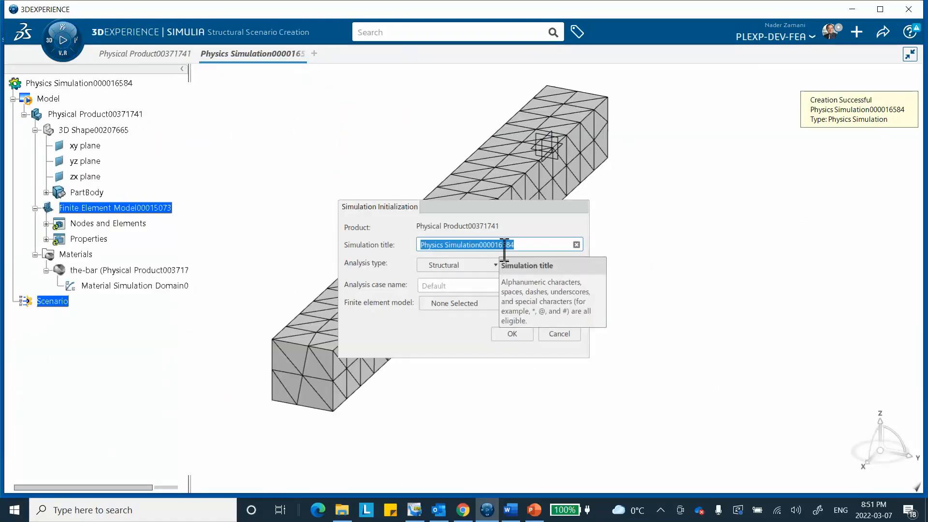
click(513, 303)
click(505, 329)
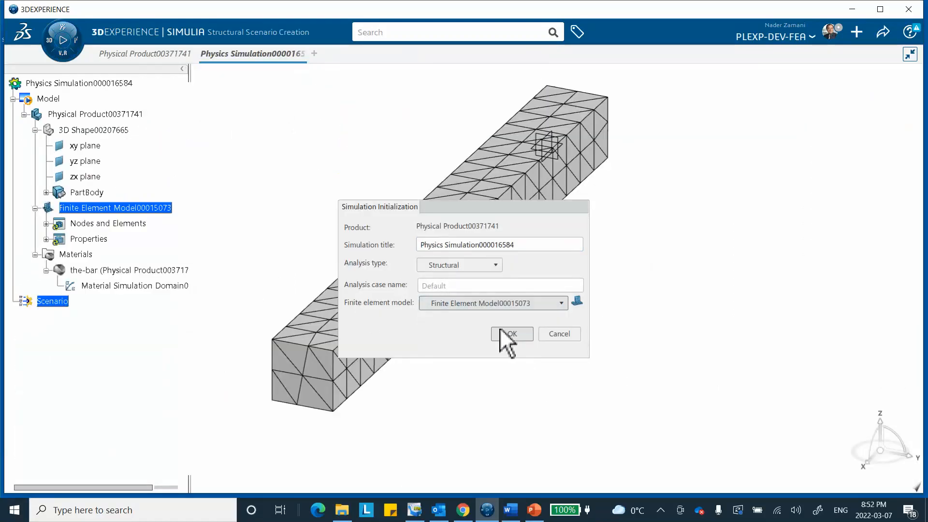
click(511, 333)
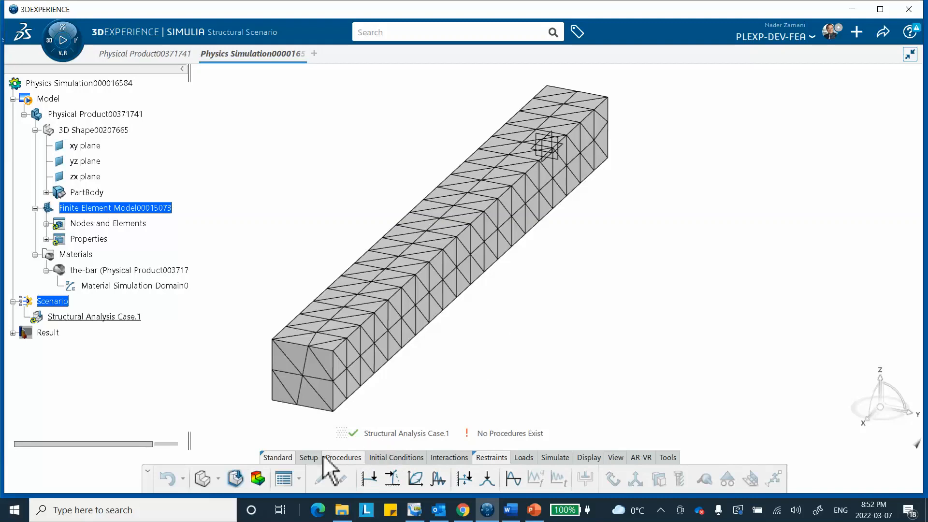
Add a static step with the default 1s step time and incrementation, leaving geometric nonlinearity off.
click(370, 479)
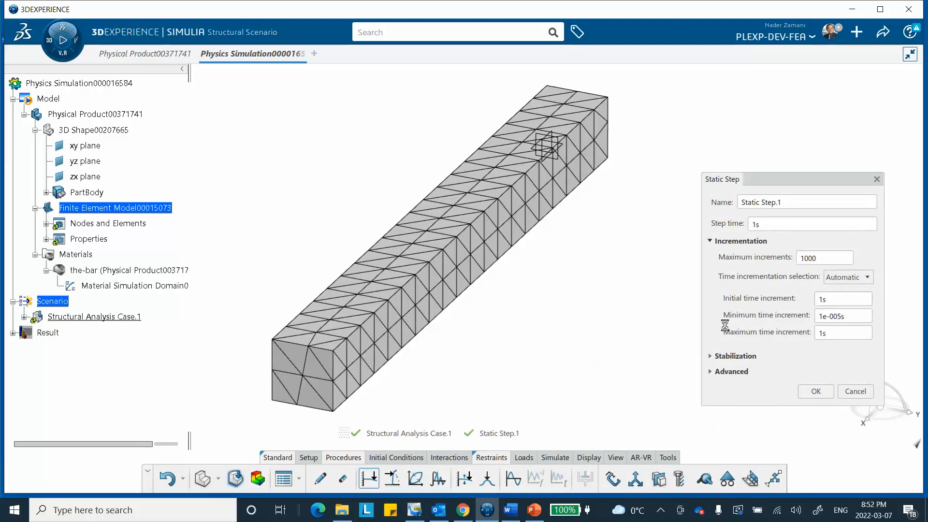
click(721, 372)
click(722, 388)
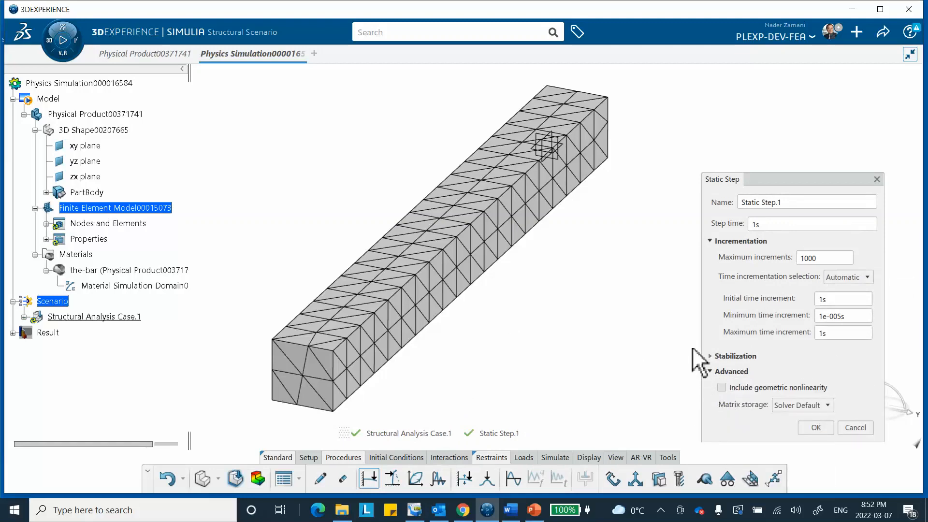
click(816, 428)
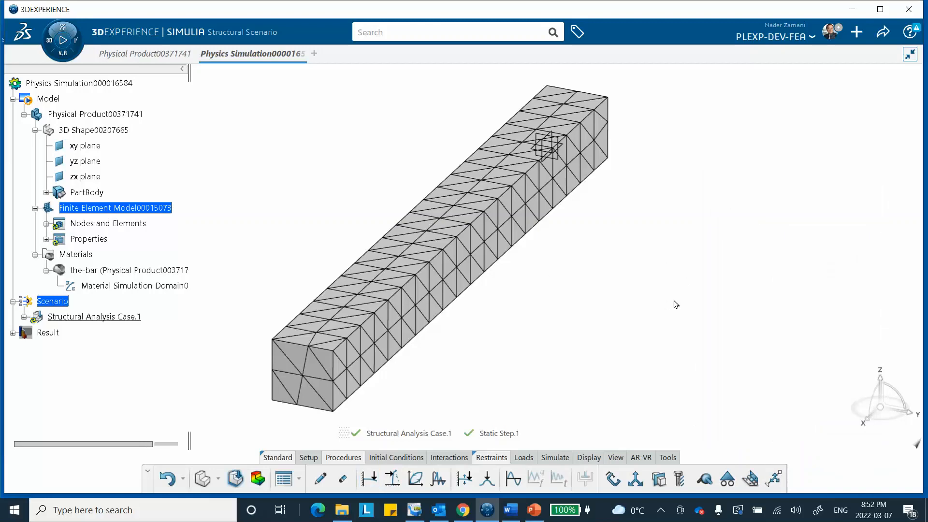
Review the structural analysis case and the static step's advanced settings, including the geometric nonlinearity option.
click(90, 317)
double_click(89, 317)
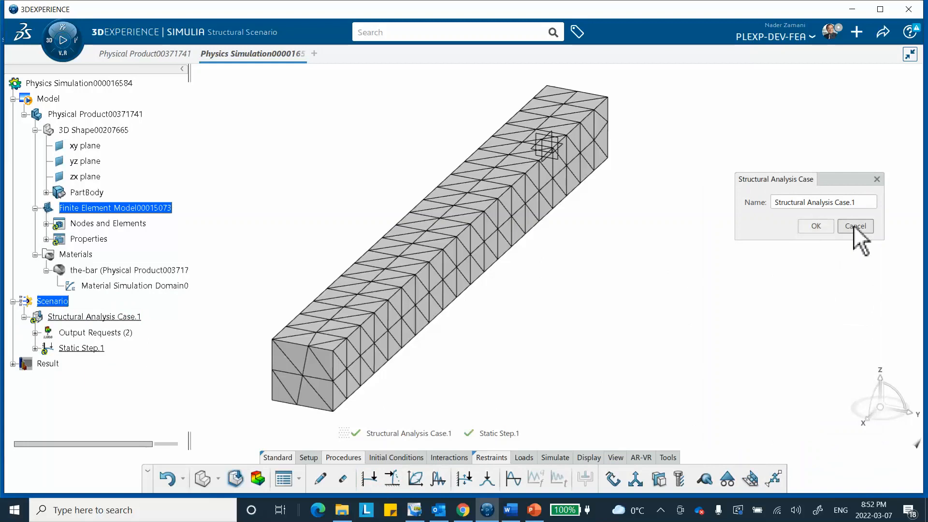
click(816, 227)
double_click(90, 349)
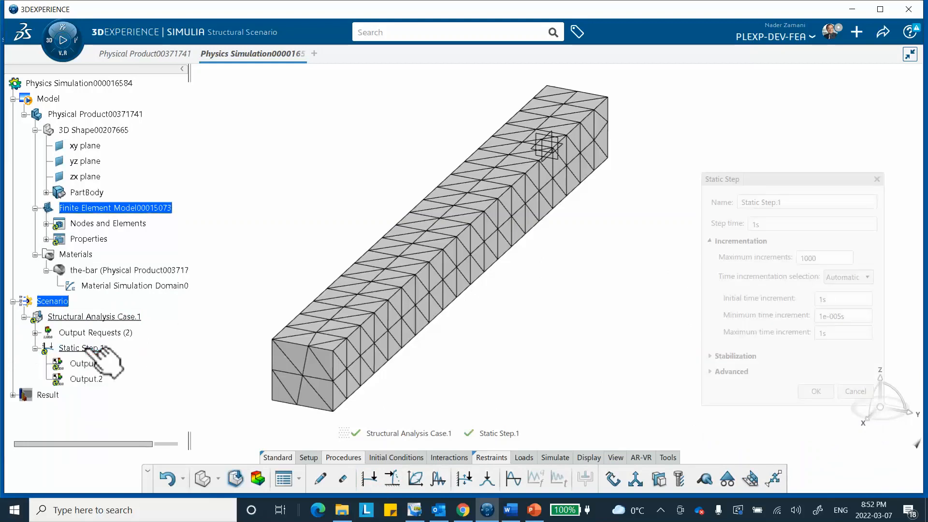
click(711, 372)
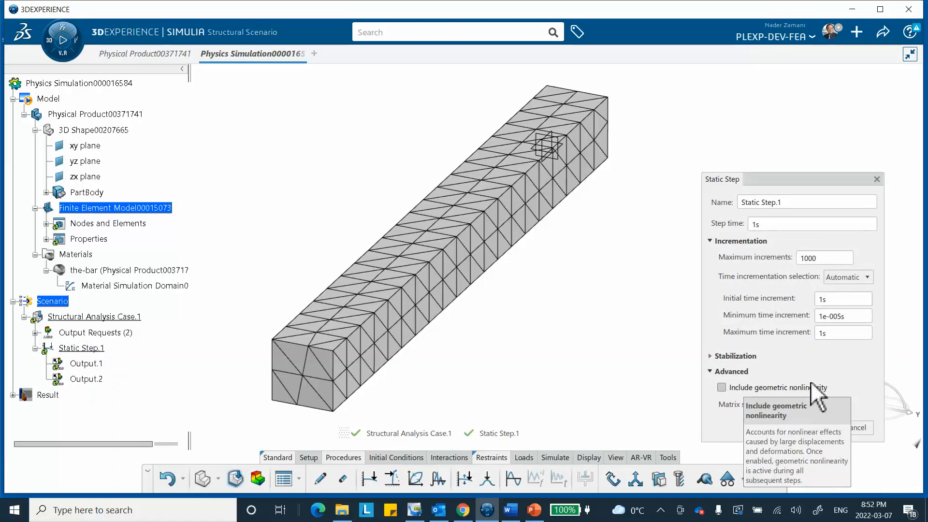
click(818, 426)
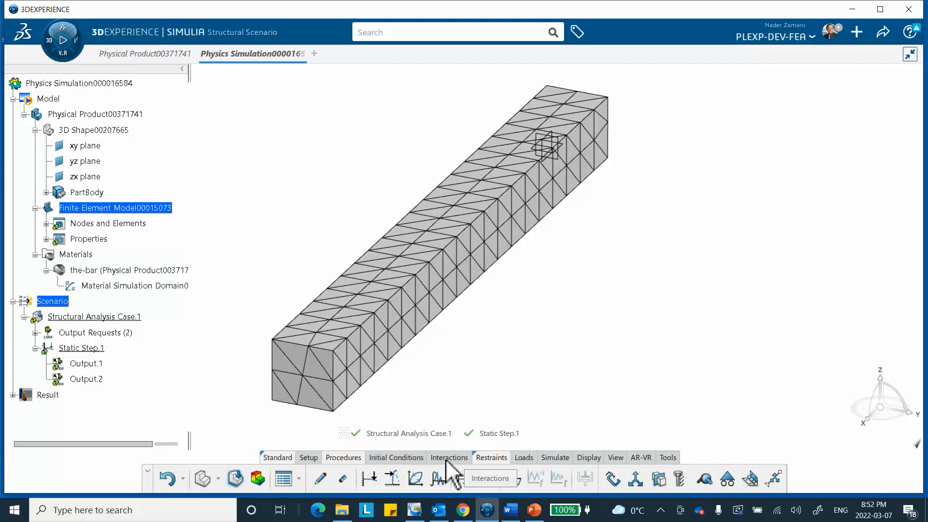
Apply a clamp restraint to the bar's end face nearest the reference planes.
click(499, 463)
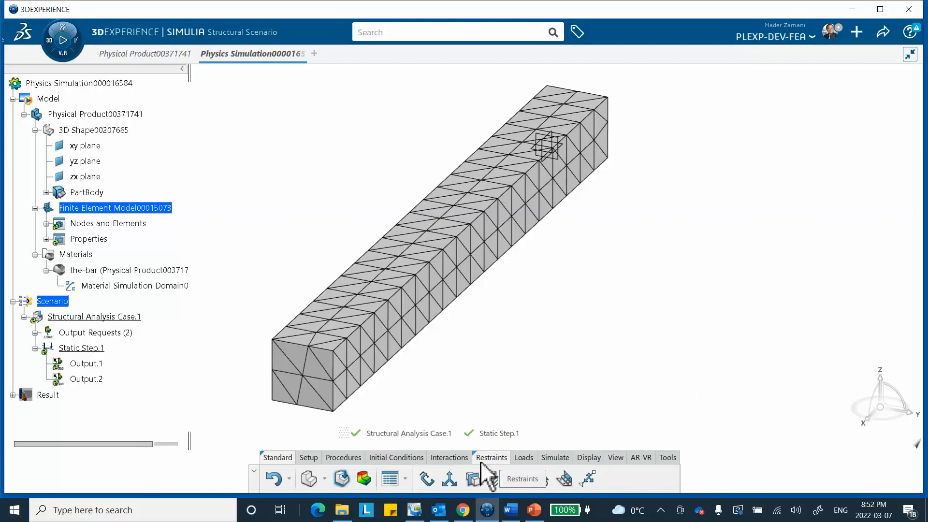
click(426, 479)
middle_drag(648, 237, 354, 348)
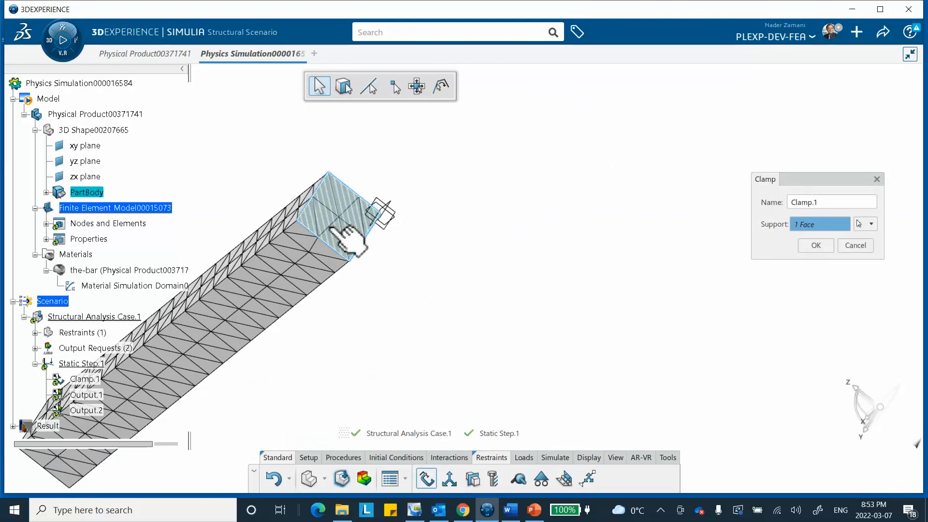
click(362, 231)
click(807, 246)
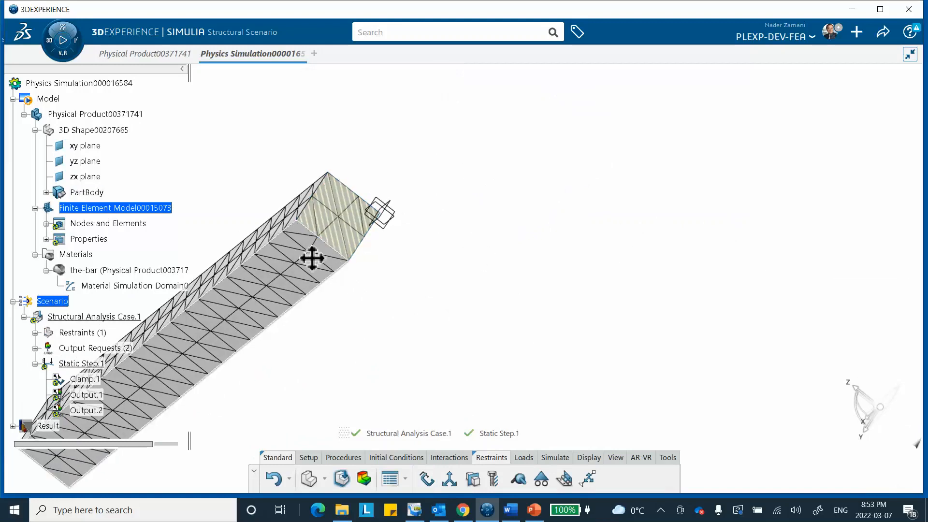
Add a pressure load to the bar's long upper face, entering 1000pa as its magnitude.
middle_drag(313, 260, 410, 323)
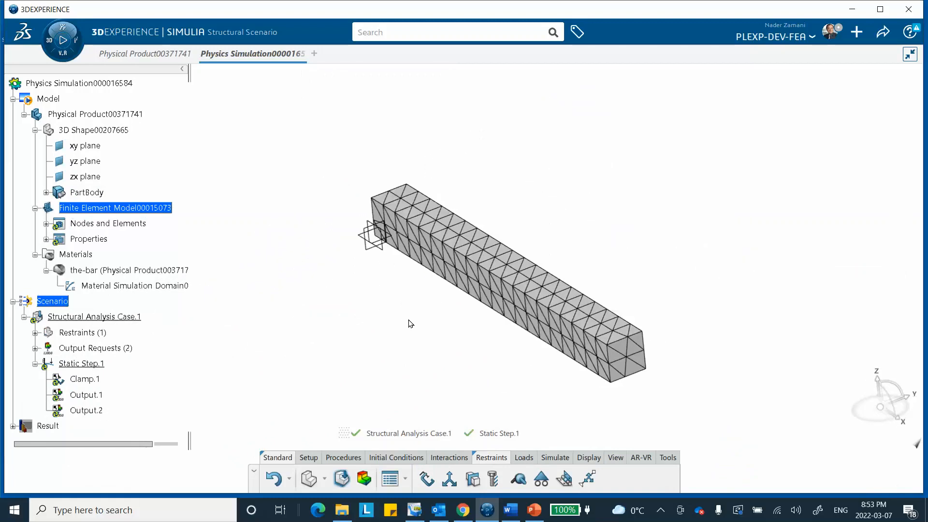
click(522, 458)
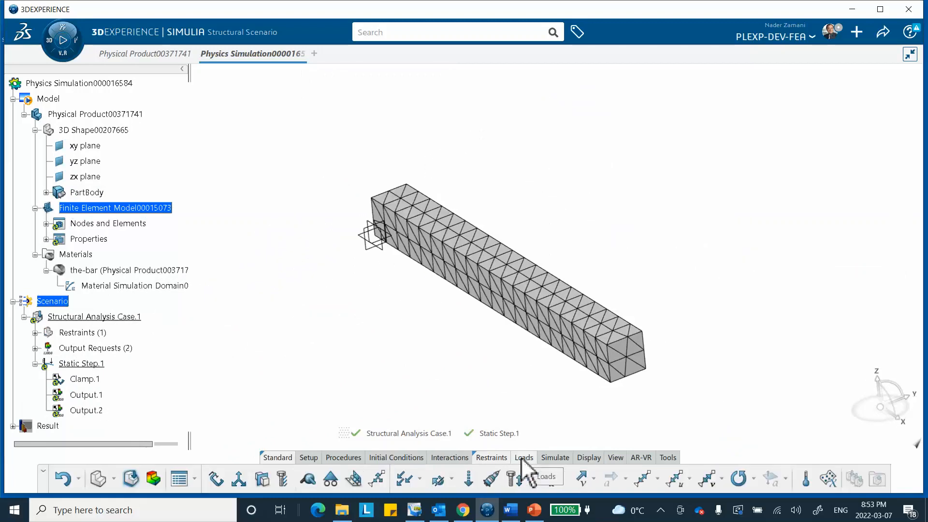
click(405, 480)
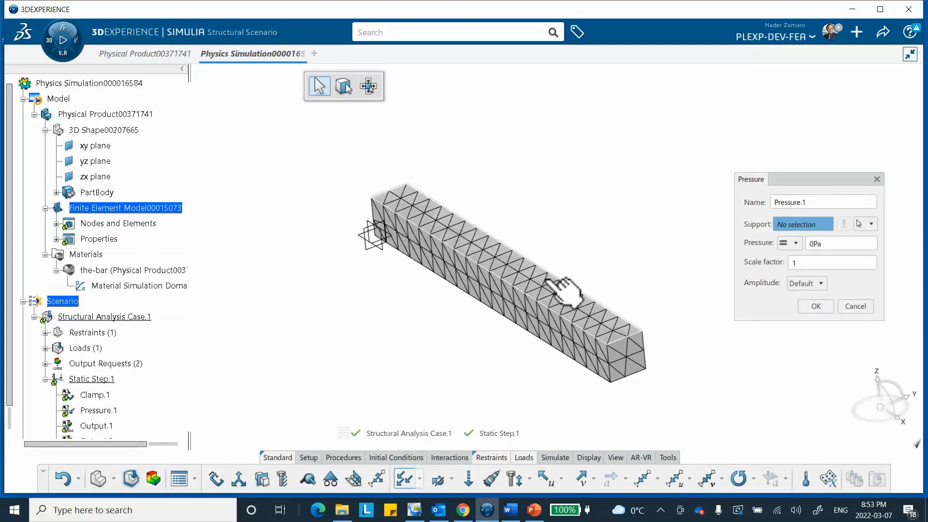
click(550, 281)
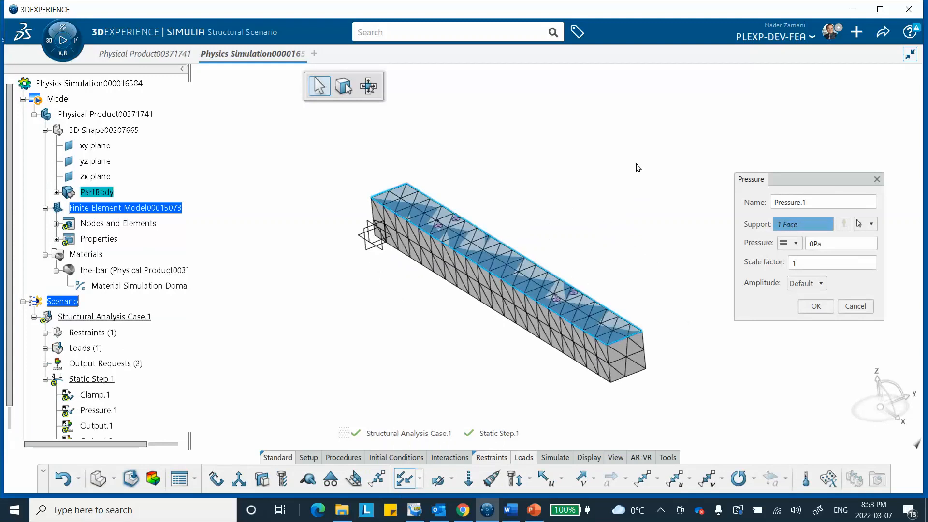
click(822, 244)
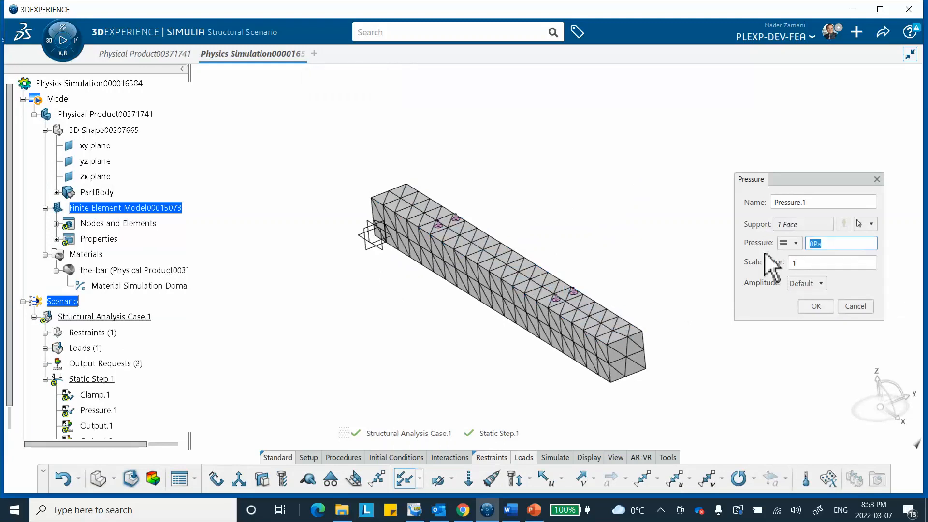
text(1000pa)
click(817, 306)
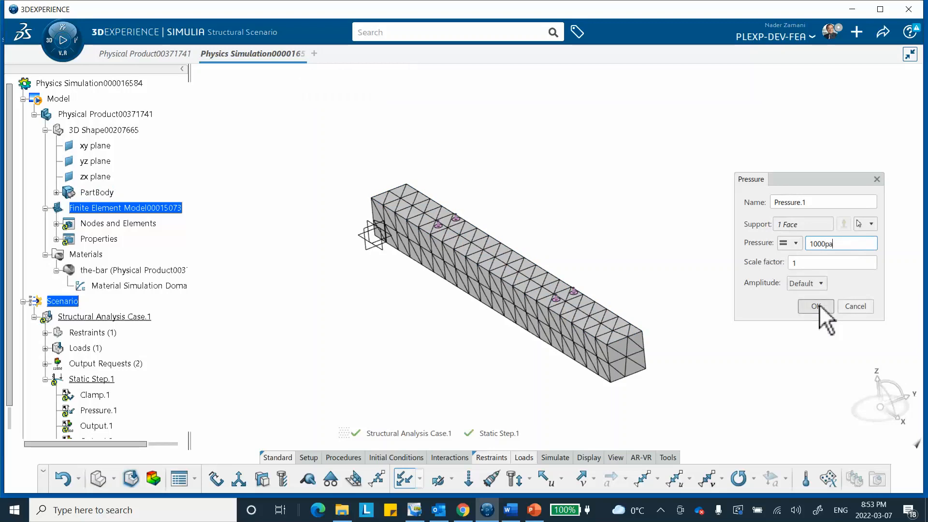
click(538, 321)
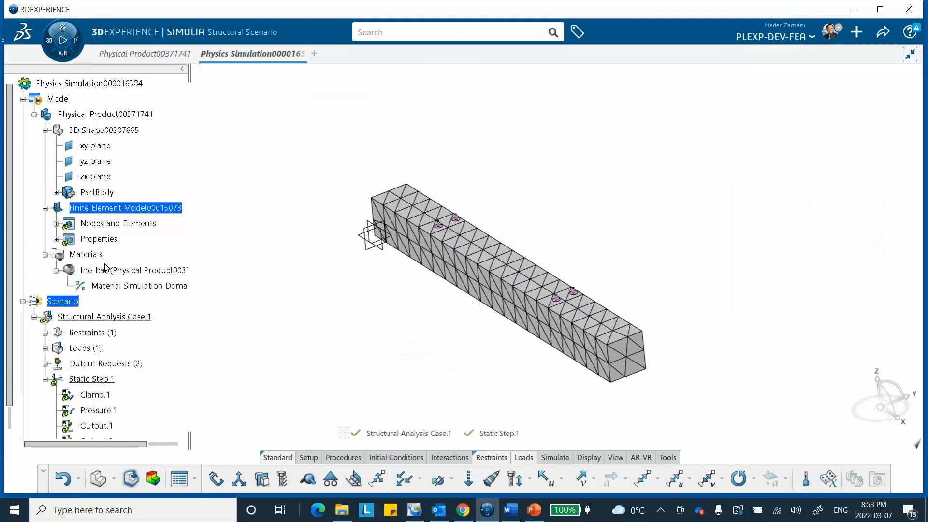
Reopen the pressure load on the bar and set its magnitude to 1000Pa.
scroll(131, 295, down, 3)
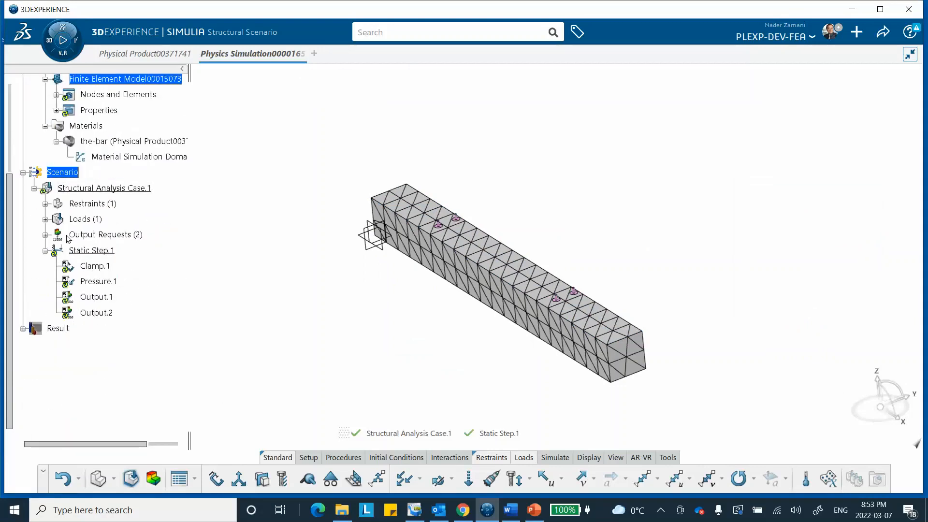
click(45, 219)
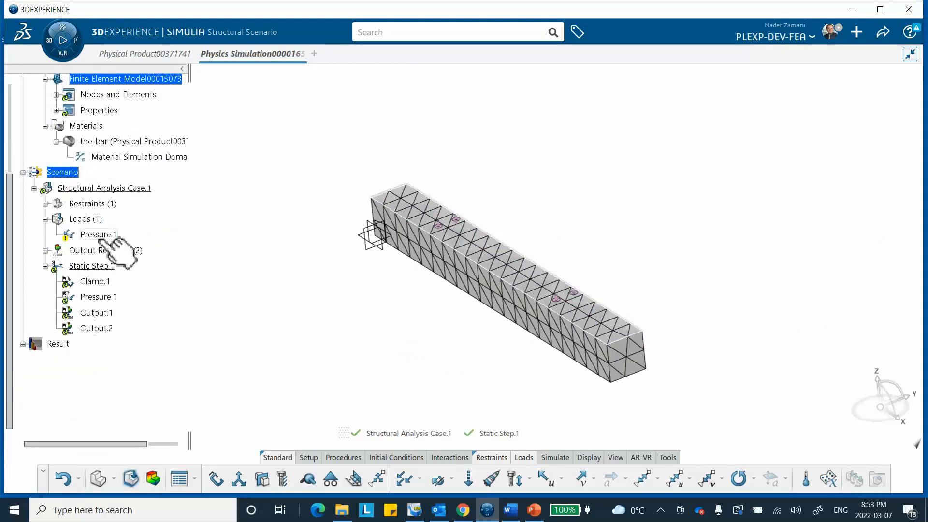
double_click(110, 236)
click(839, 244)
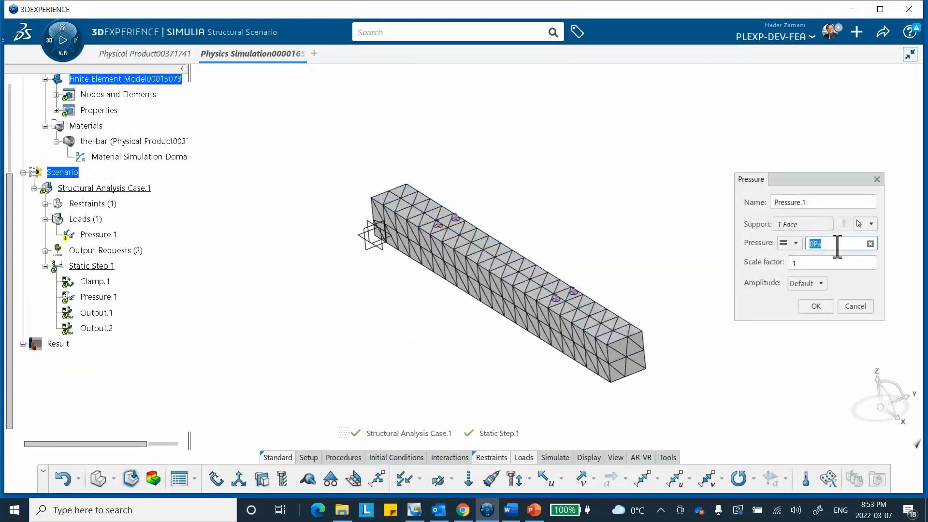
text(1)
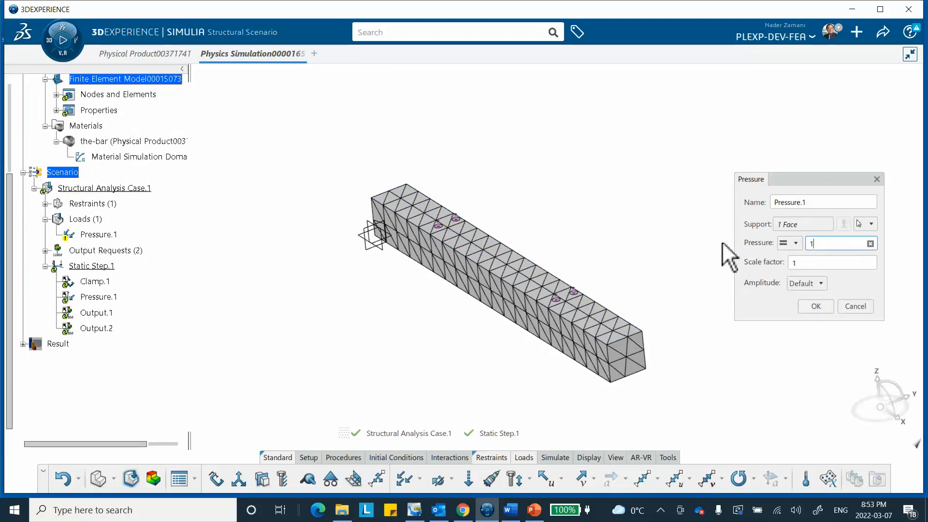
text(000Pa)
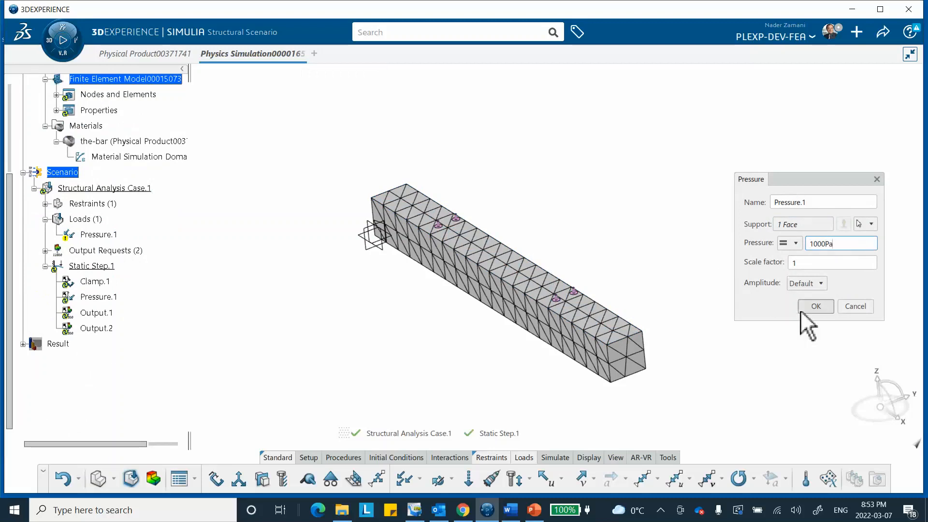
click(814, 305)
Run the Model and Scenario Checks on the clamped and loaded bar.
middle_drag(616, 300, 632, 282)
middle_drag(546, 306, 459, 321)
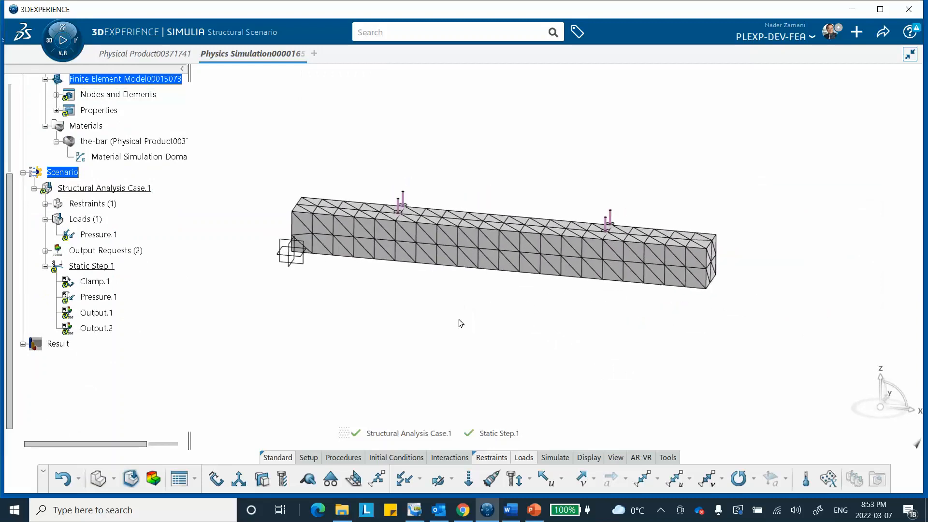
click(556, 457)
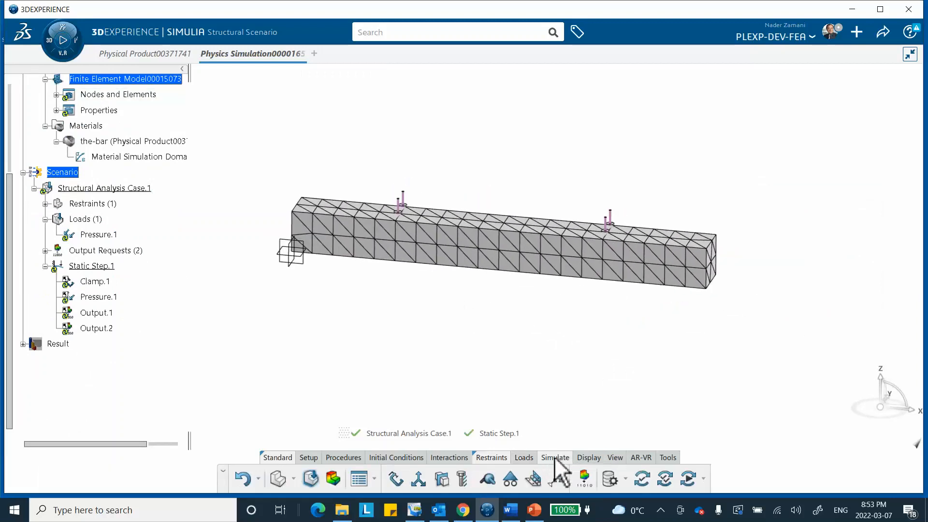
click(643, 482)
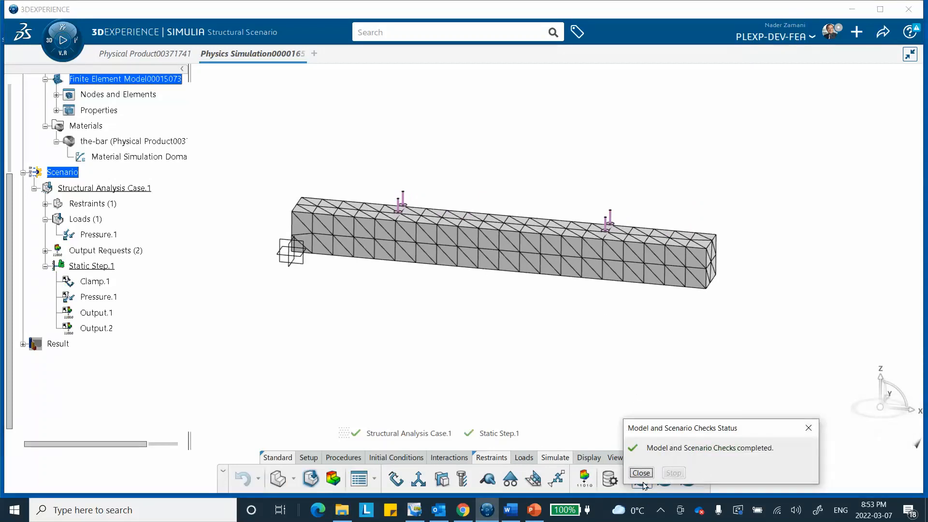
Run the Simulation Checks for the structural analysis case in the Local interactive location with 4 cores.
click(641, 472)
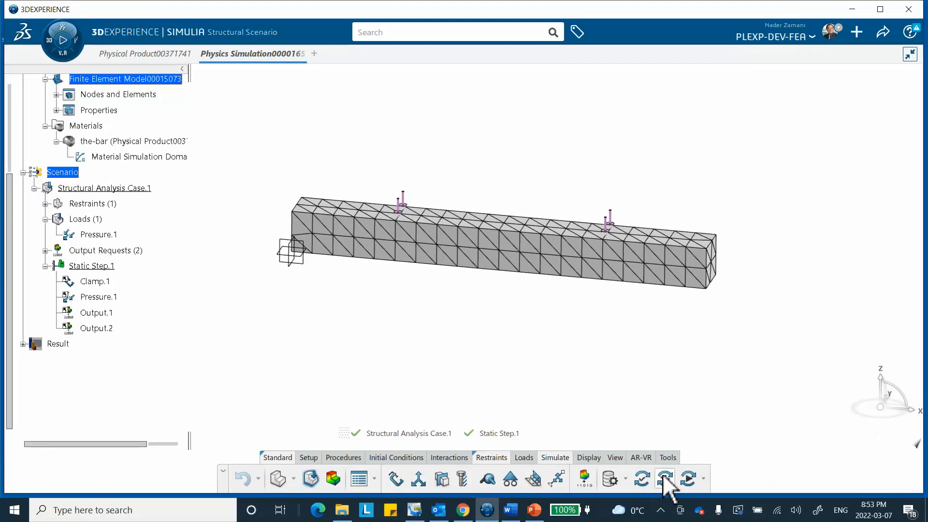
click(666, 478)
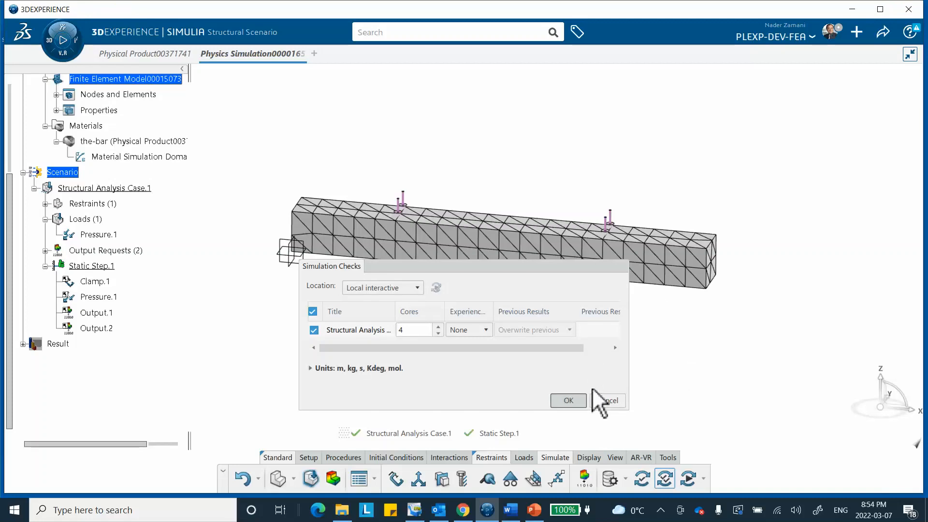
click(579, 401)
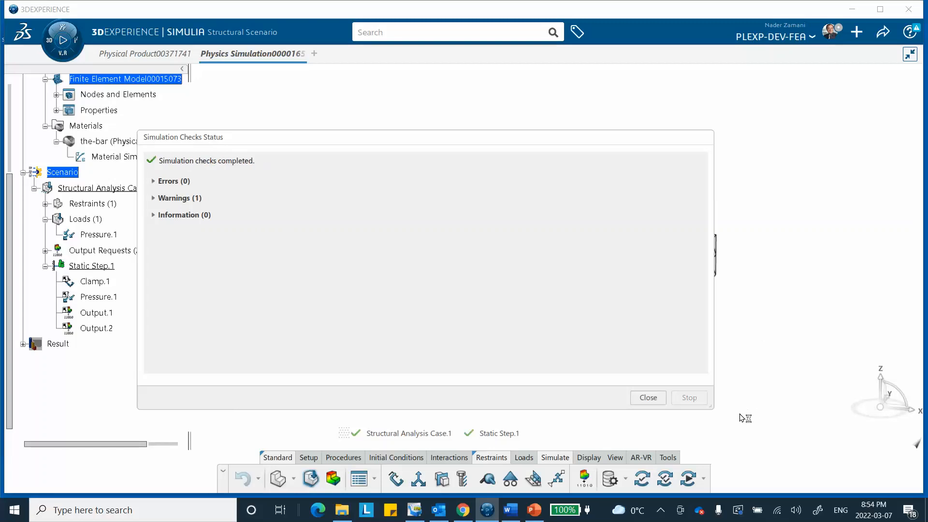
click(648, 398)
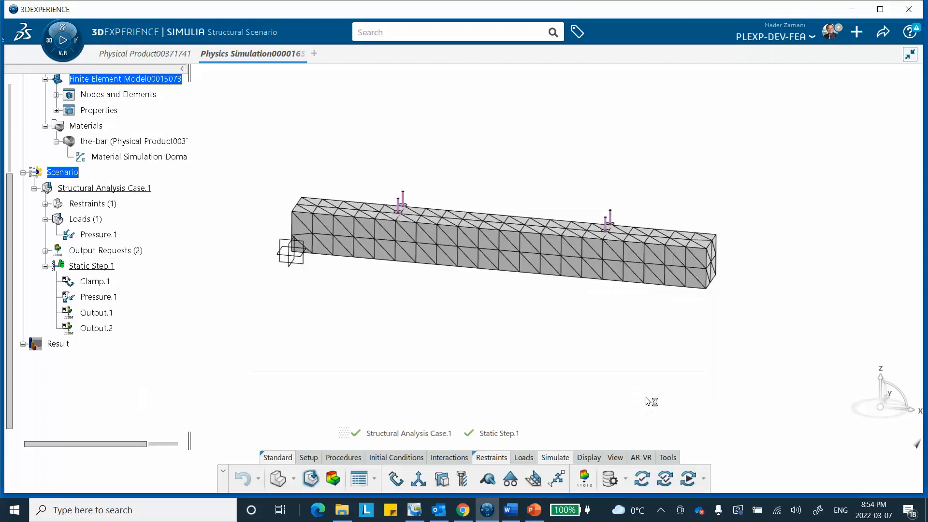
Simulate the structural analysis case in the Local interactive location with 4 cores, overwriting previous results.
click(688, 479)
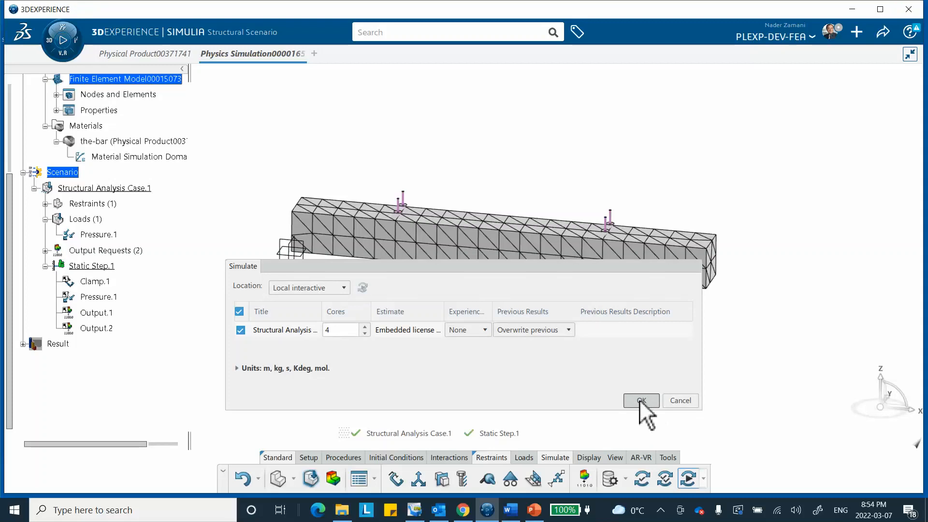
click(639, 399)
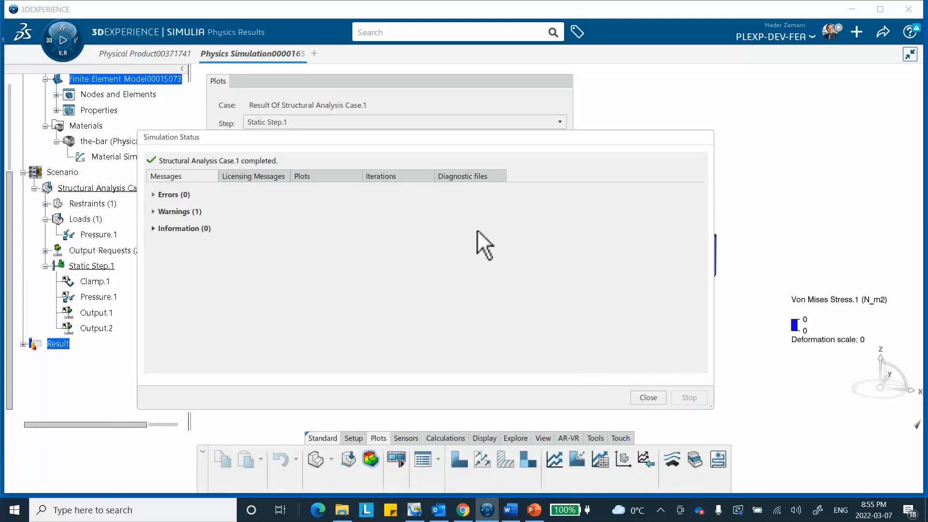
click(650, 401)
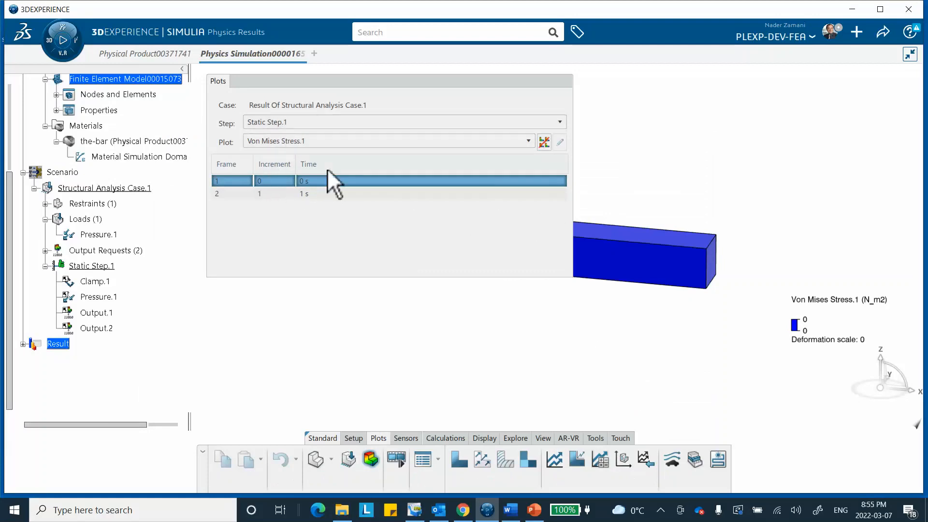
Display the bar's Von Mises stress plot for frame 2 at 1 s, unobstructed by the plot settings.
click(356, 194)
drag(426, 78, 294, 189)
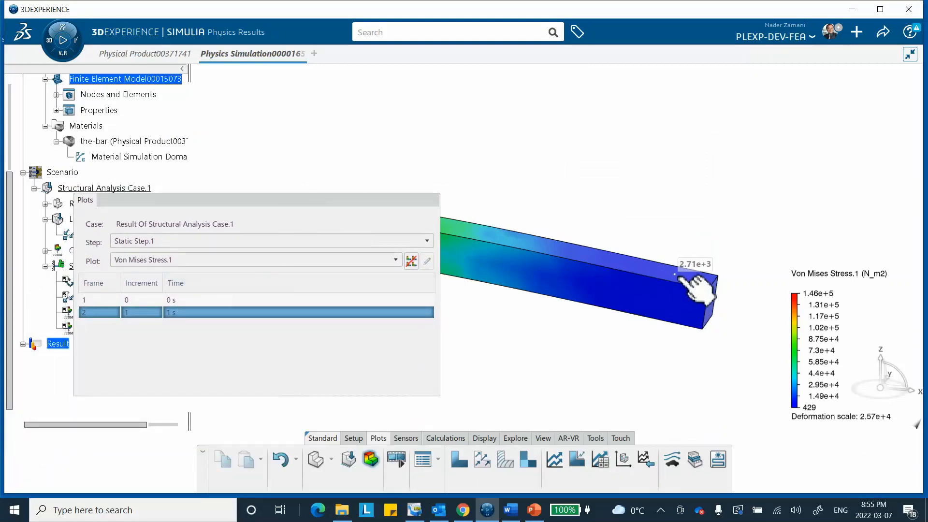
drag(404, 202, 770, 106)
click(771, 105)
mouse_move(598, 244)
middle_down()
mouse_move(411, 315)
mouse_move(586, 290)
mouse_move(651, 310)
mouse_move(530, 226)
mouse_move(476, 282)
mouse_move(425, 256)
mouse_move(431, 222)
mouse_move(646, 313)
mouse_move(528, 338)
mouse_move(591, 253)
middle_up()
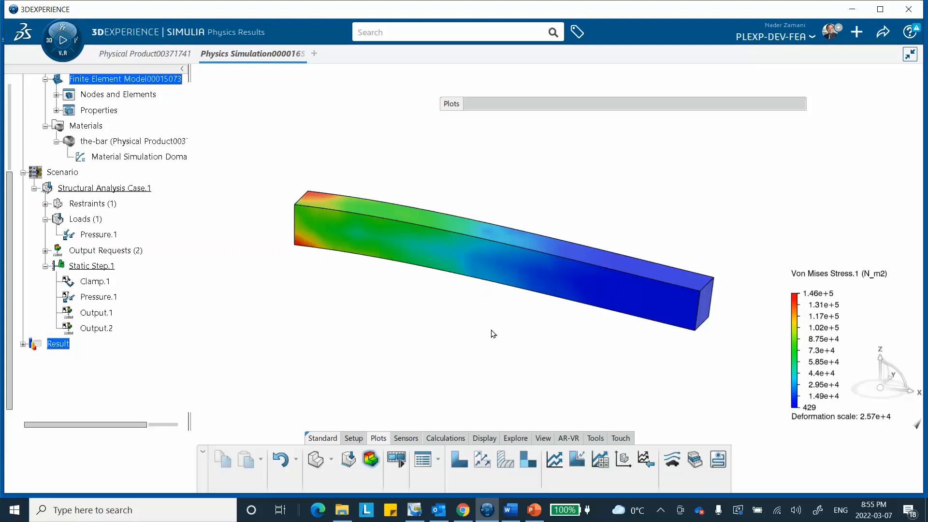
middle_drag(493, 334, 420, 353)
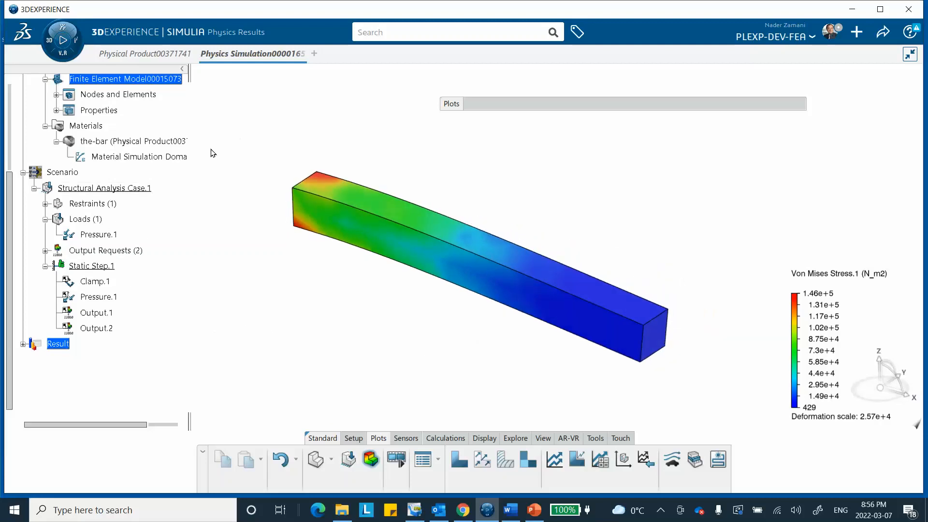
Change the bar's tetrahedron mesh to second-order elements with a mesh size of 0.005m and remesh it.
click(56, 95)
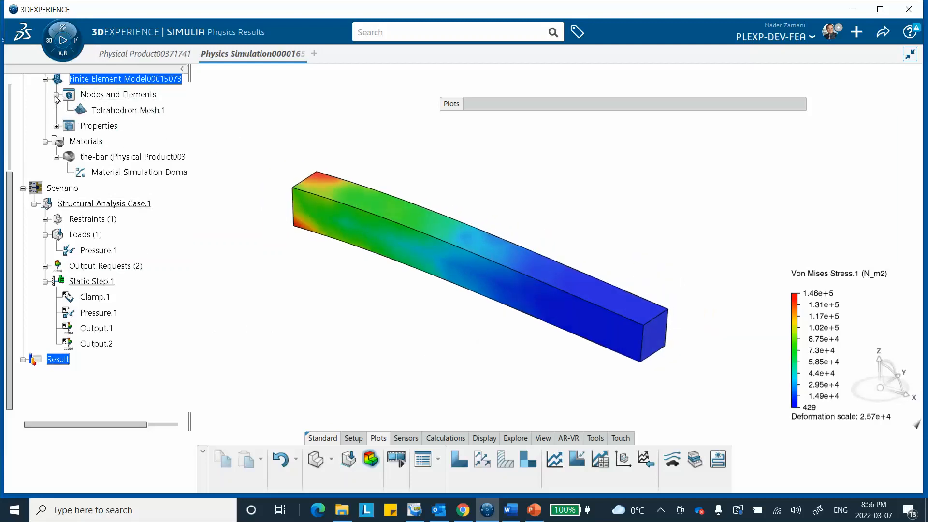
double_click(119, 112)
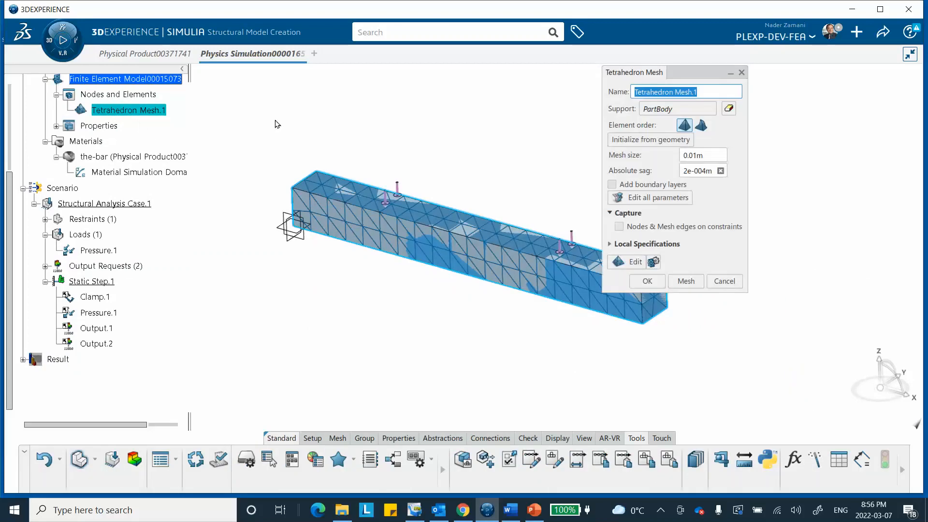
click(701, 125)
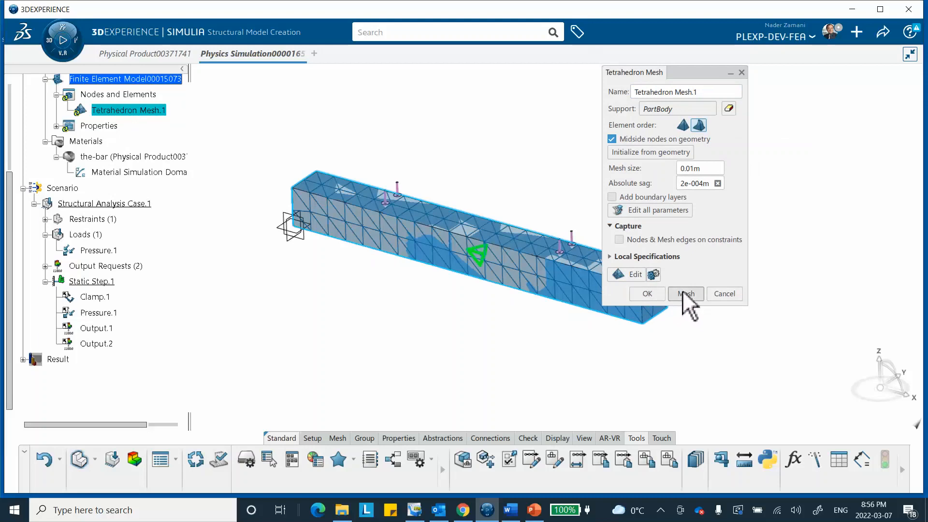
double_click(698, 170)
drag(694, 170, 691, 170)
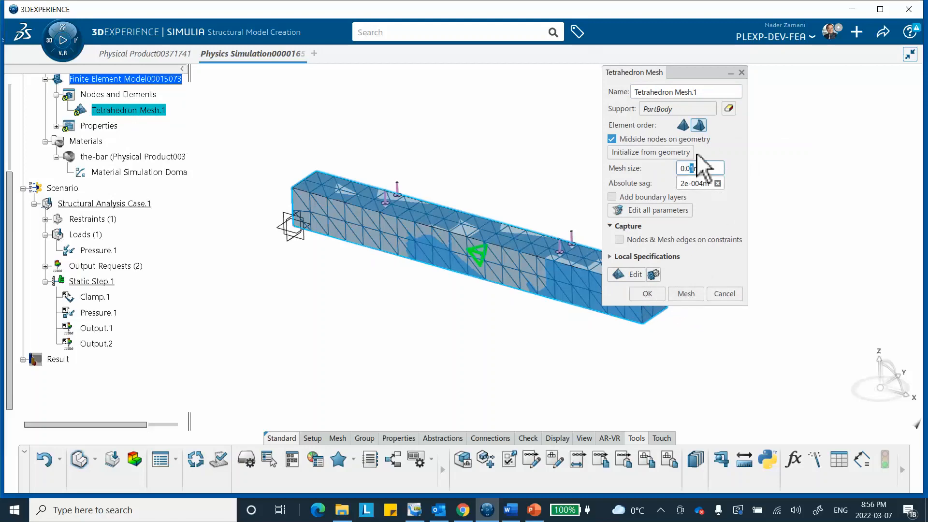
text(5)
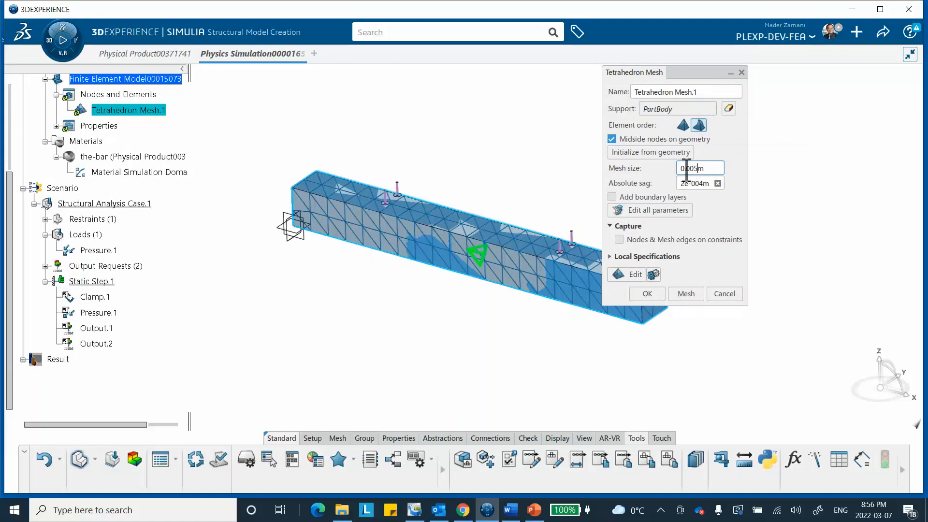
click(680, 294)
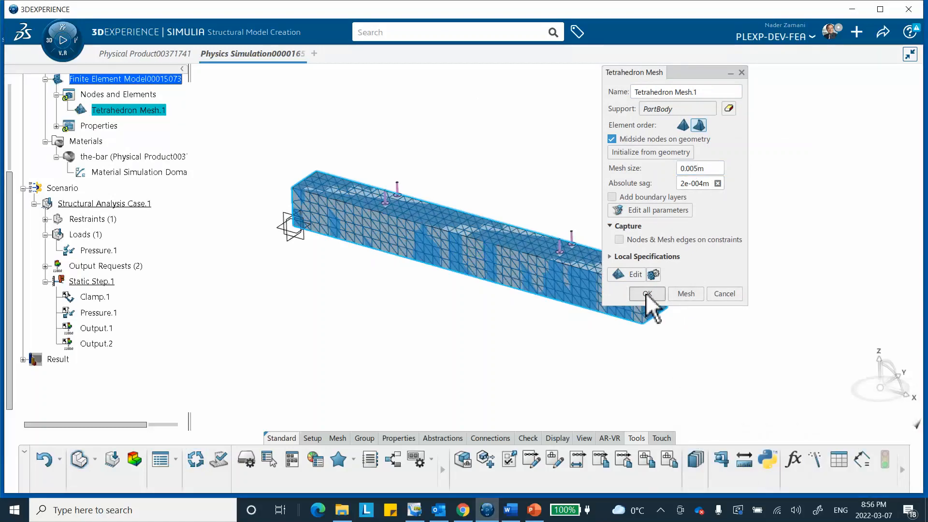
click(646, 293)
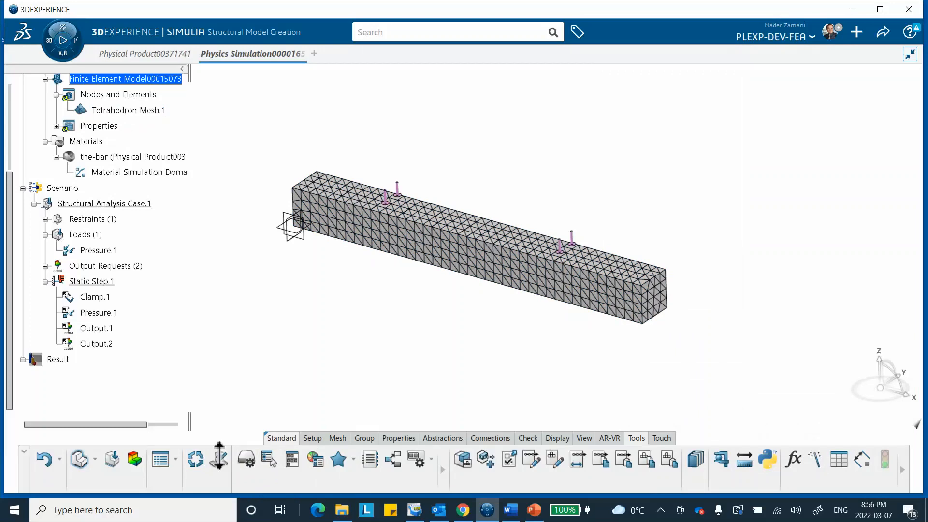
Return to the structural scenario and rerun the simulation with the refined mesh.
click(115, 459)
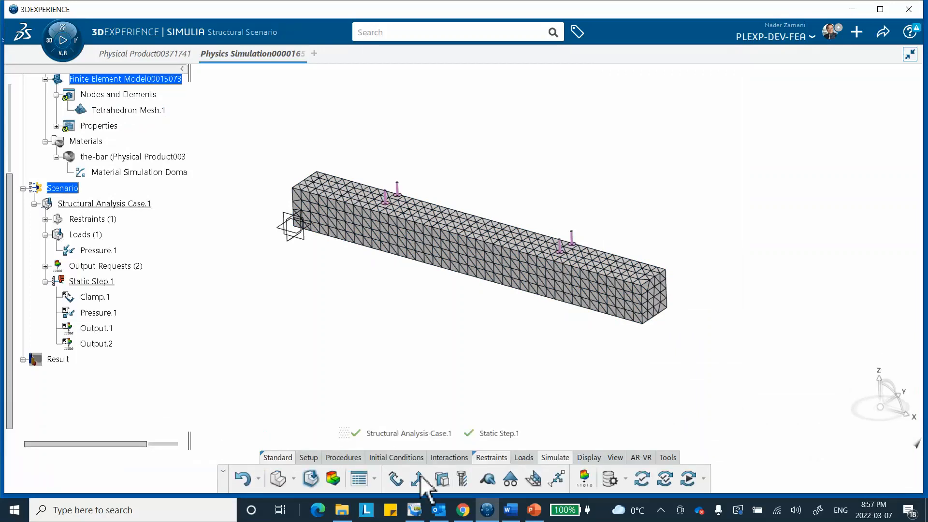
click(688, 479)
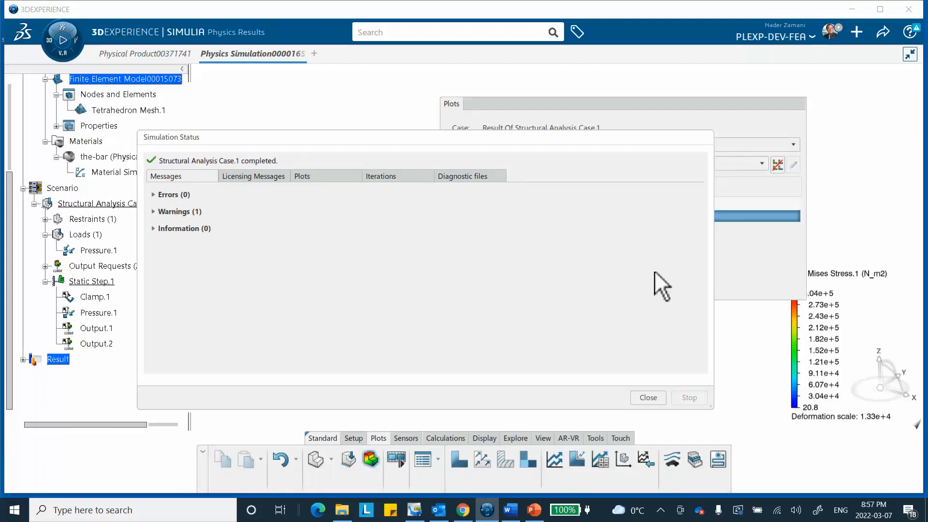
click(646, 399)
Switch the result plot to Displacement.1 and show the deformed bar unobstructed by the plot settings.
middle_drag(392, 164, 334, 240)
middle_drag(420, 319, 564, 286)
middle_drag(500, 263, 315, 316)
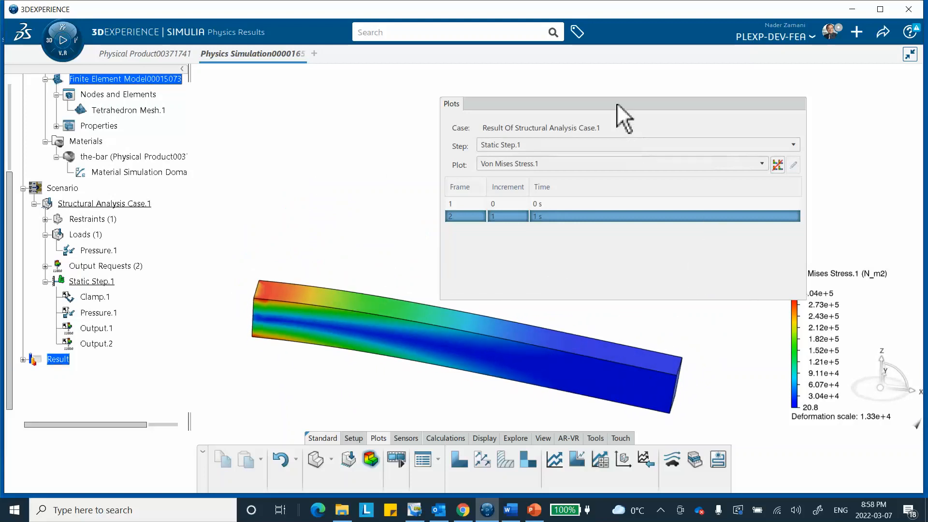
drag(617, 103, 505, 91)
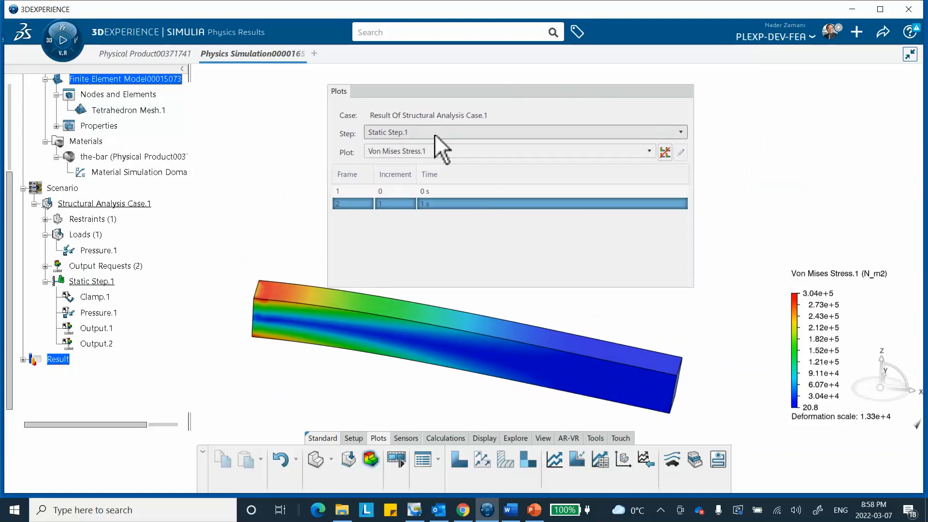
click(472, 150)
click(426, 176)
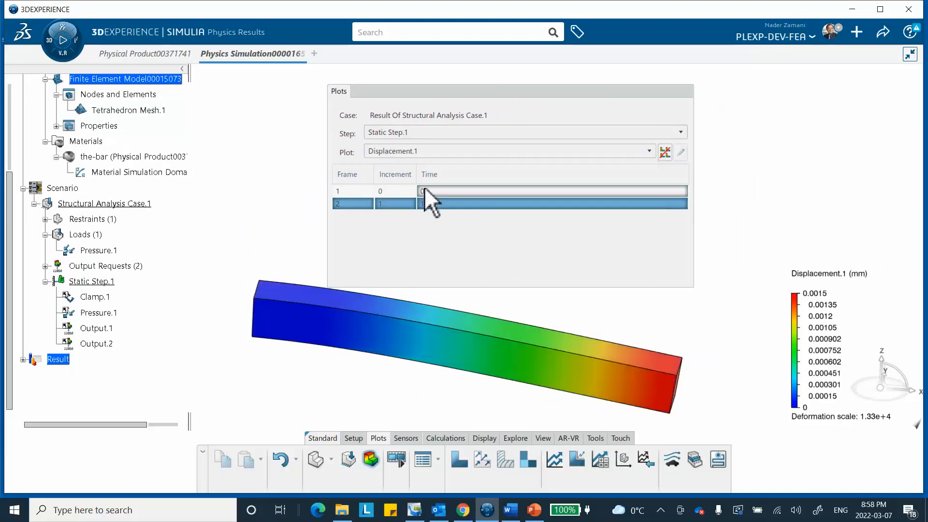
mouse_move(672, 394)
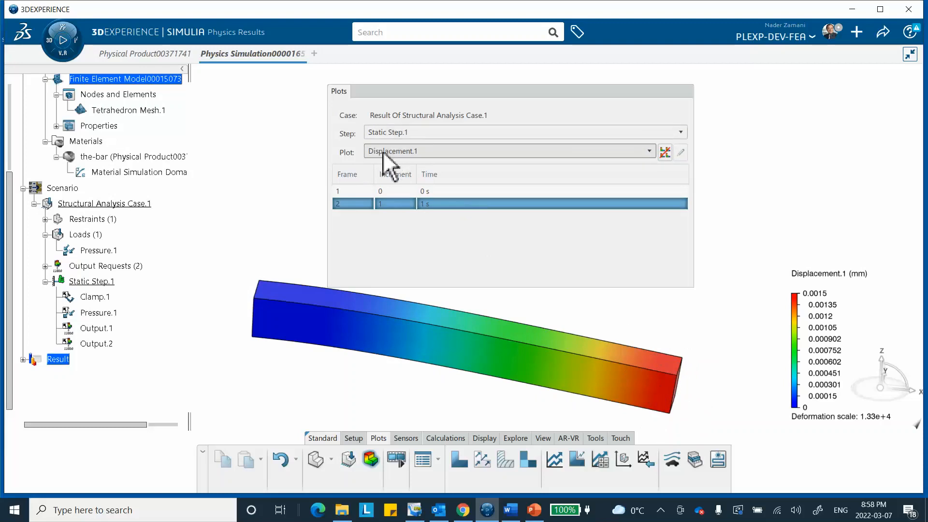
middle_drag(494, 306, 517, 96)
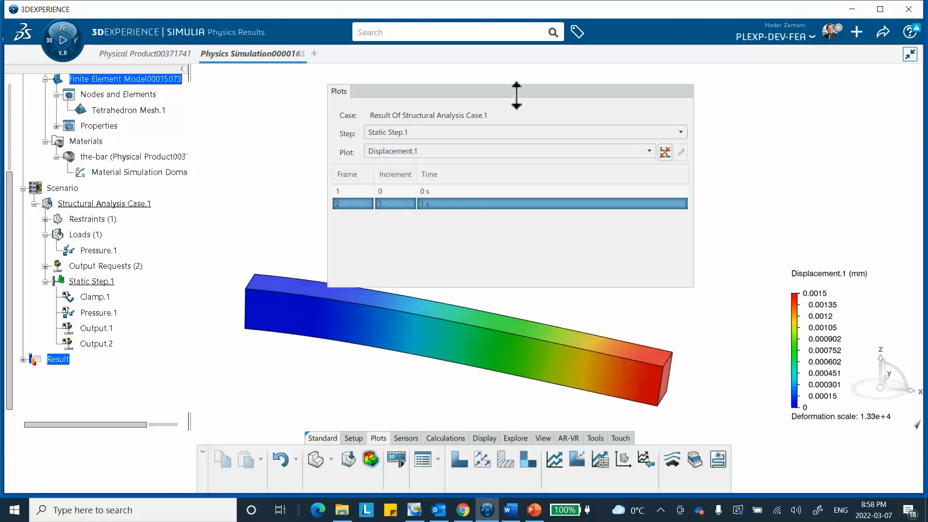
click(496, 88)
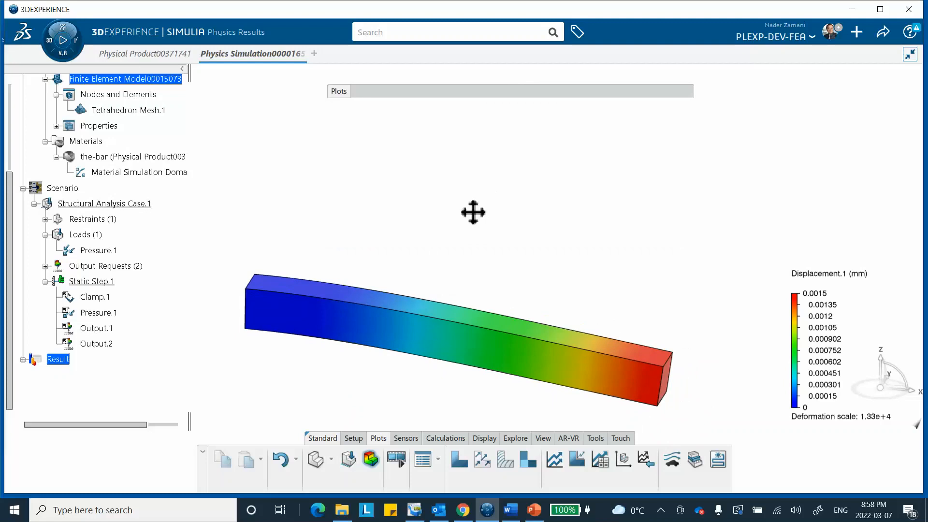
middle_drag(473, 212, 481, 143)
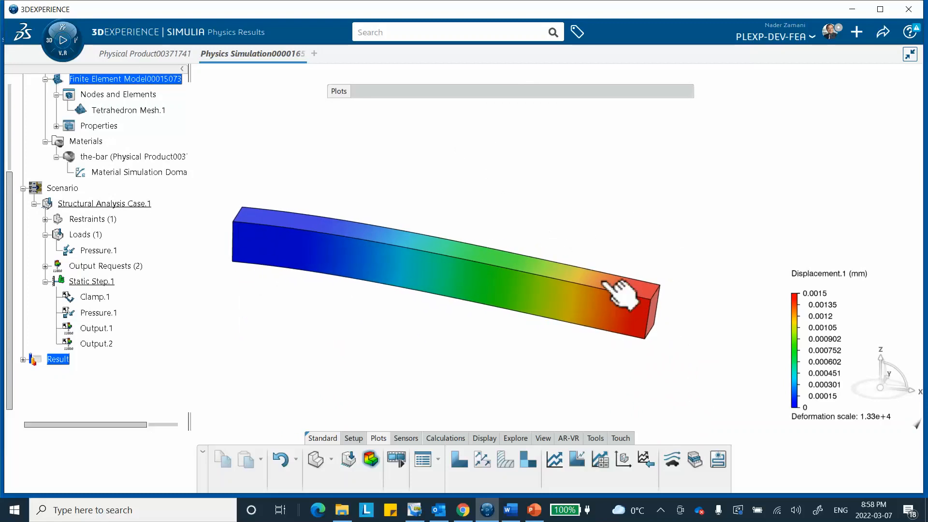
Turn off smooth colors in the displacement legend options to show discrete color bands on the bar.
double_click(792, 349)
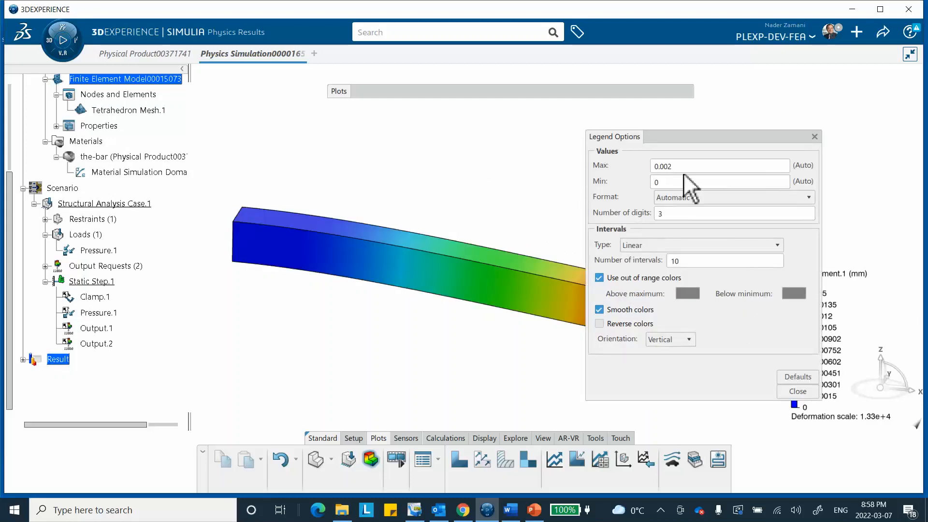
middle_drag(505, 239, 452, 235)
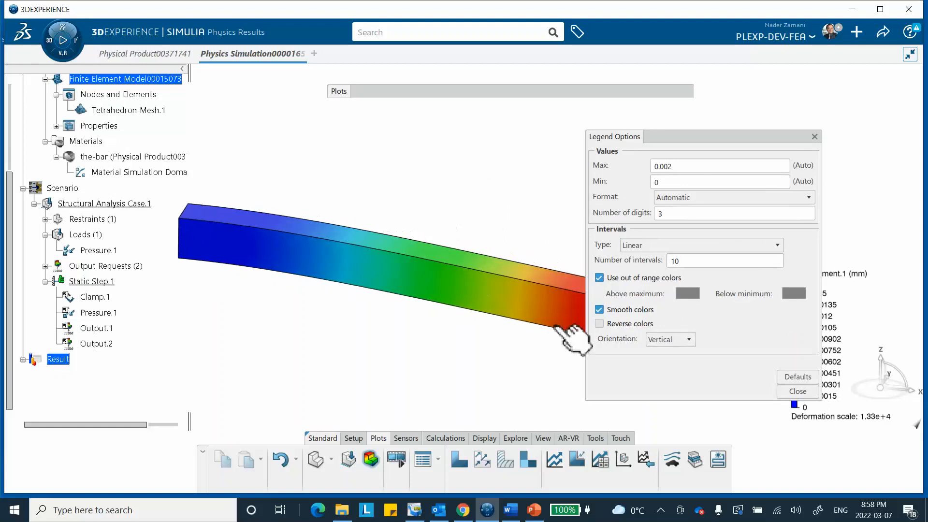
click(600, 310)
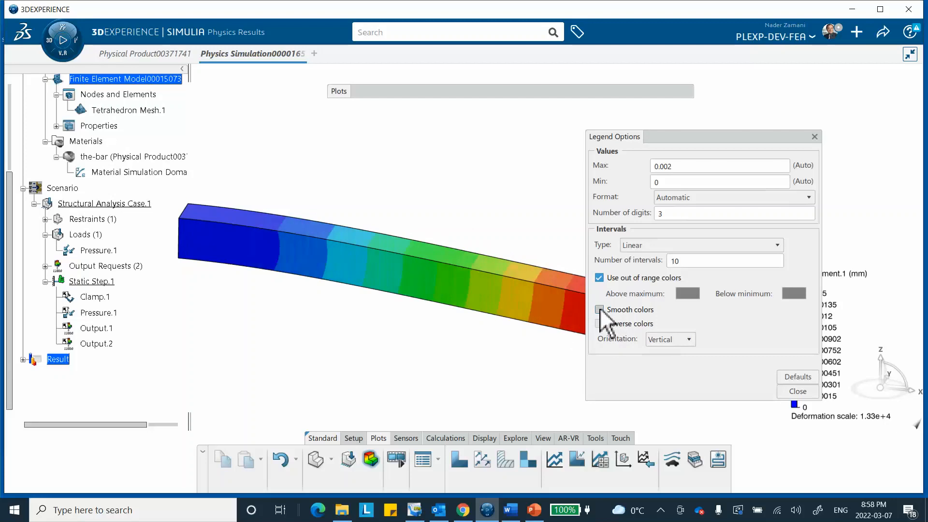
click(791, 393)
Turn smooth colors back on in the displacement legend options.
mouse_move(254, 249)
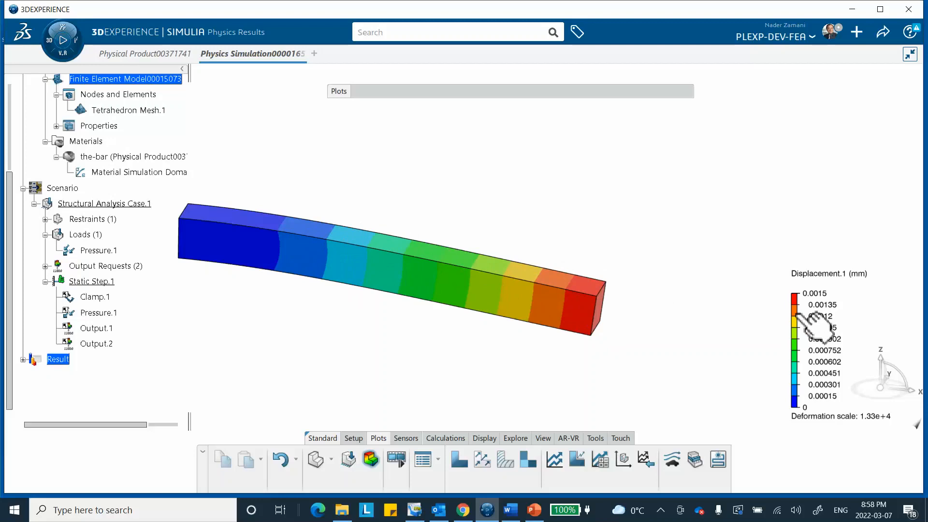
double_click(815, 326)
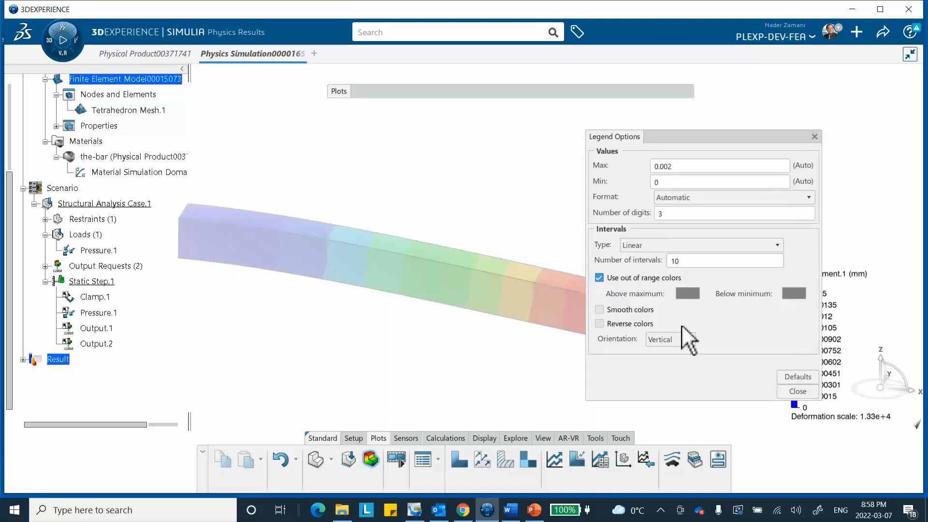
click(600, 309)
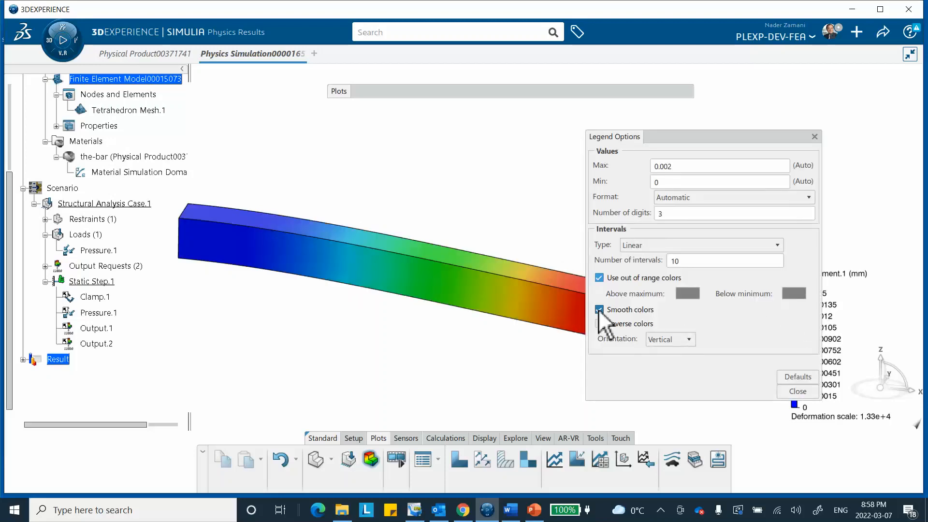
click(787, 390)
Review the color settings in the displacement legend options, including smooth and reverse colors.
mouse_move(551, 315)
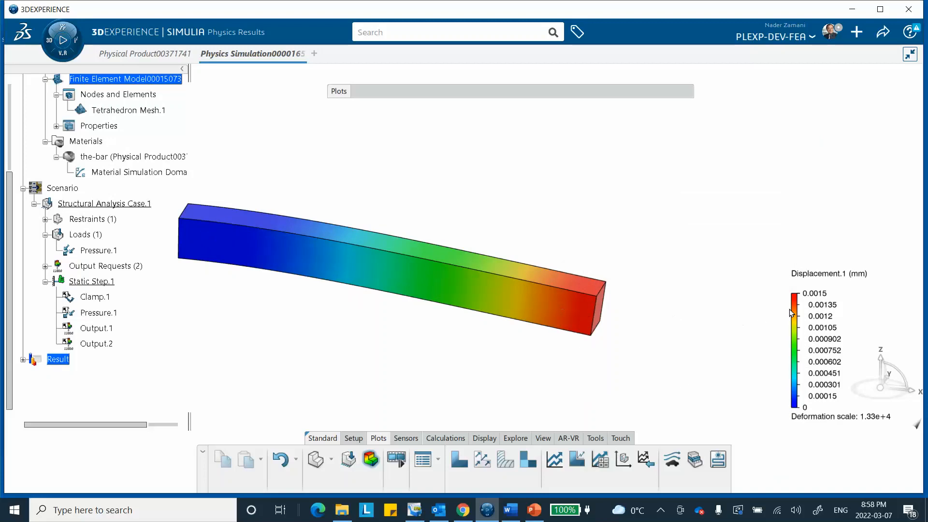
double_click(802, 317)
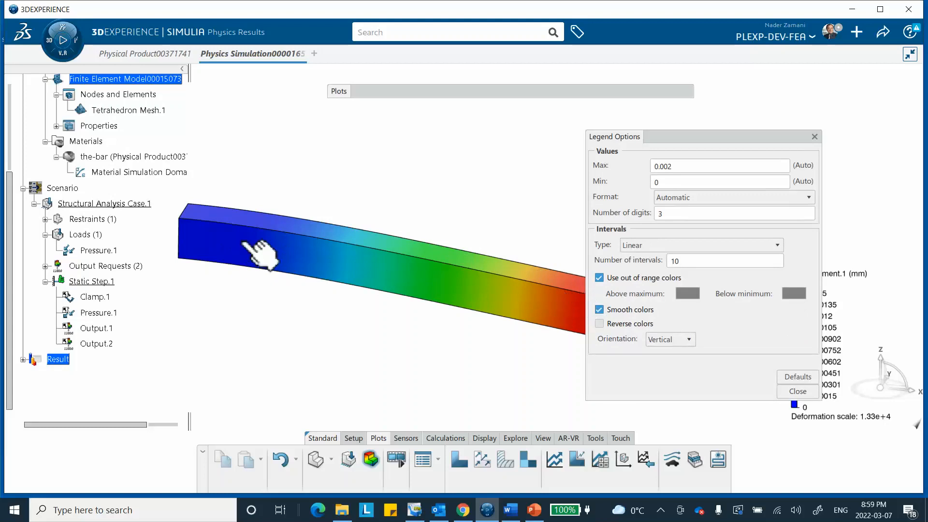
click(599, 323)
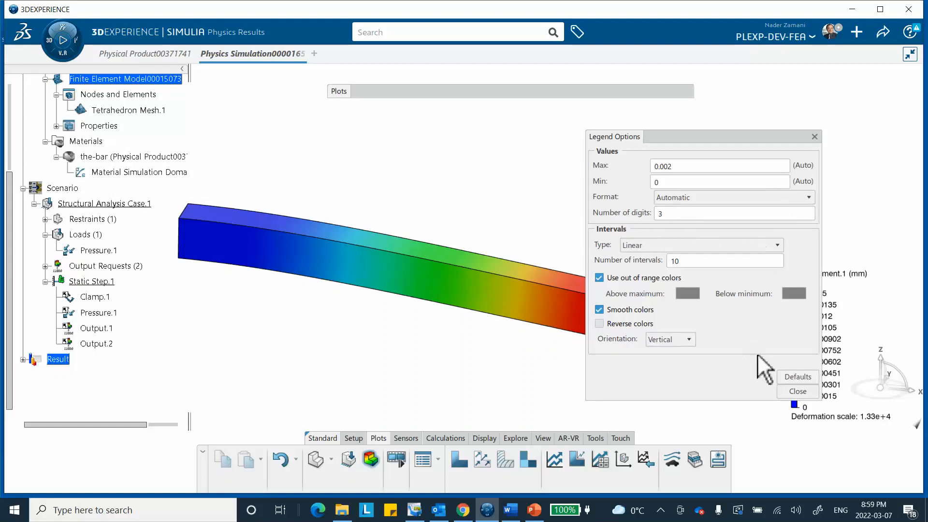
click(799, 393)
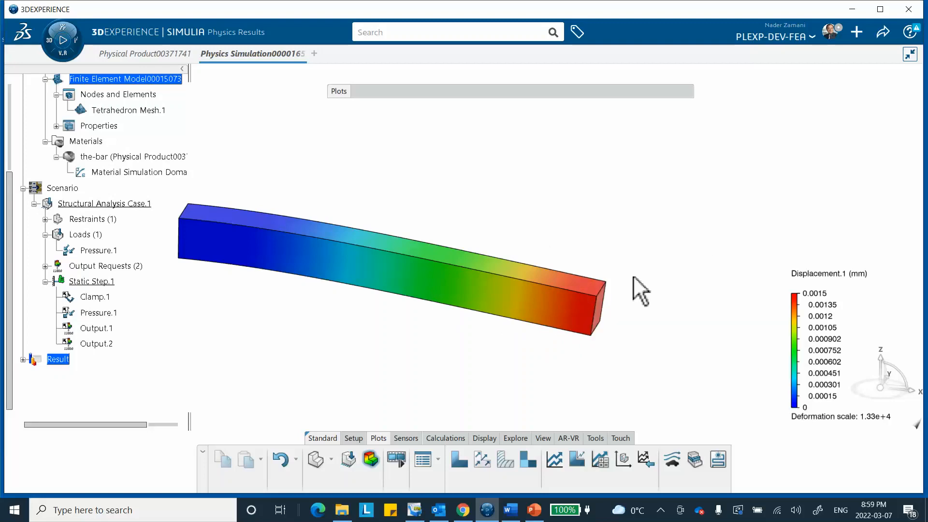
mouse_move(527, 207)
middle_down()
mouse_move(537, 179)
mouse_move(538, 214)
middle_up()
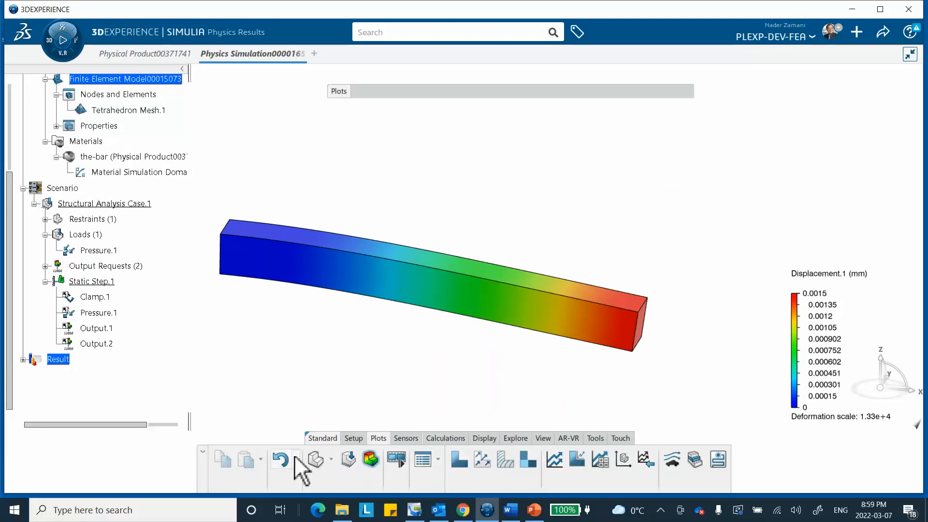
Create a Von Mises Stress contour plot with node labels shown and inspect the labels on the bar up close.
click(371, 459)
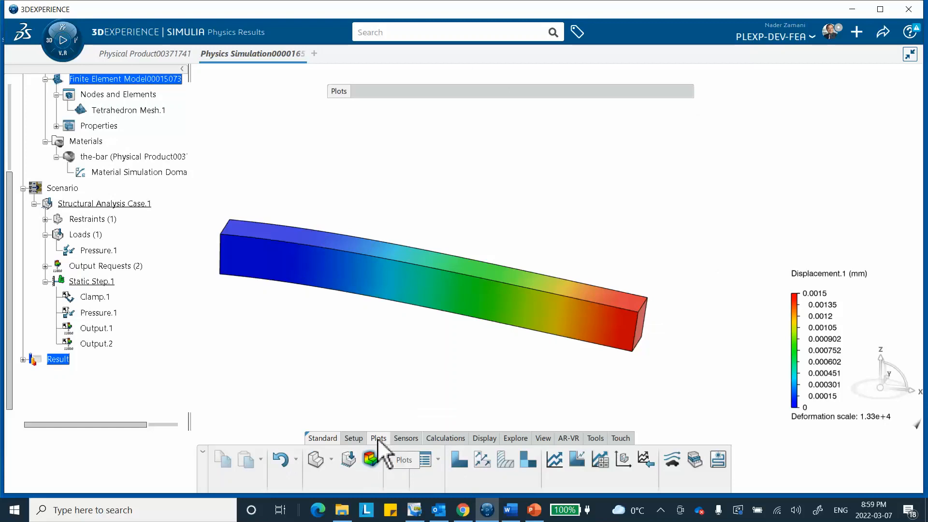
click(457, 462)
drag(475, 130, 653, 112)
middle_drag(463, 205, 402, 247)
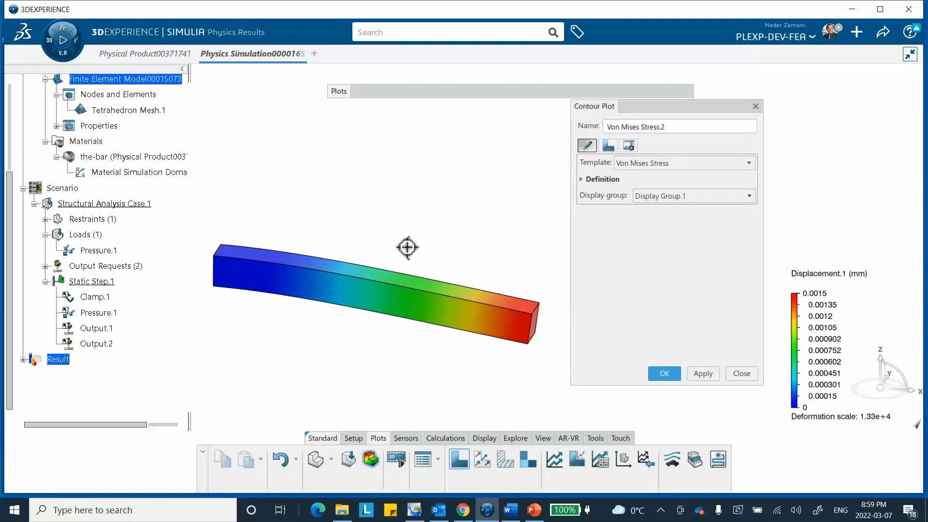
click(608, 147)
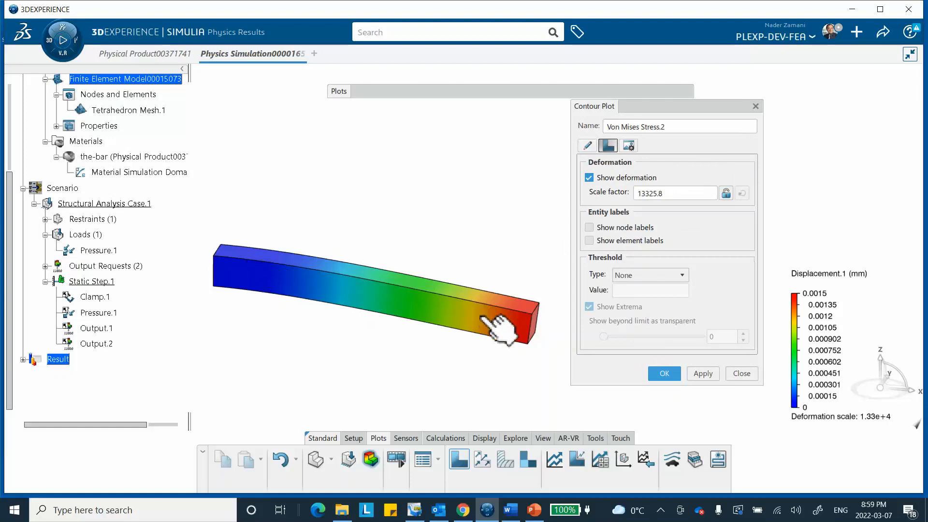
click(590, 227)
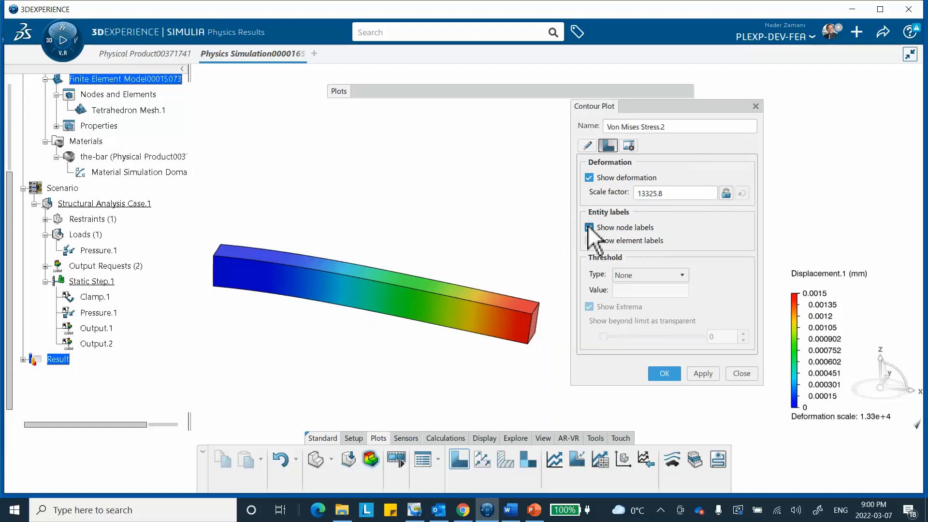
click(704, 373)
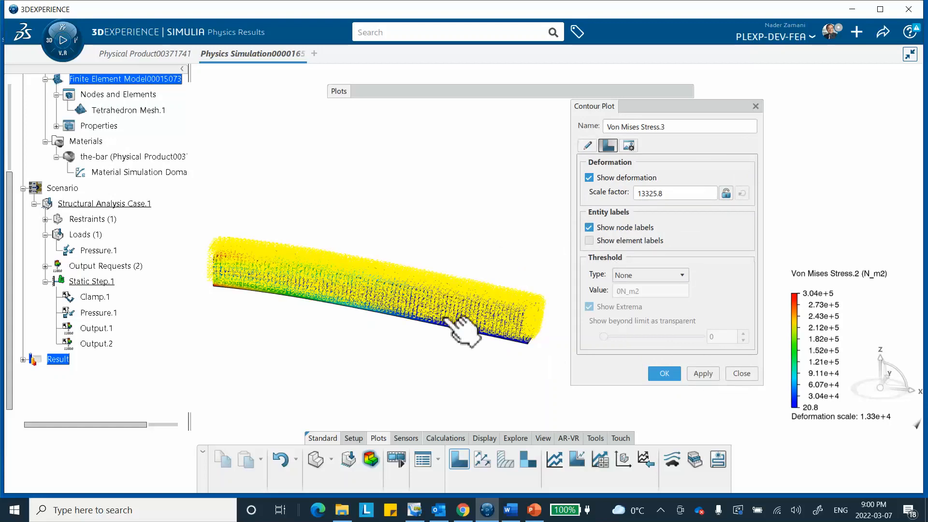
middle_drag(444, 276, 414, 72)
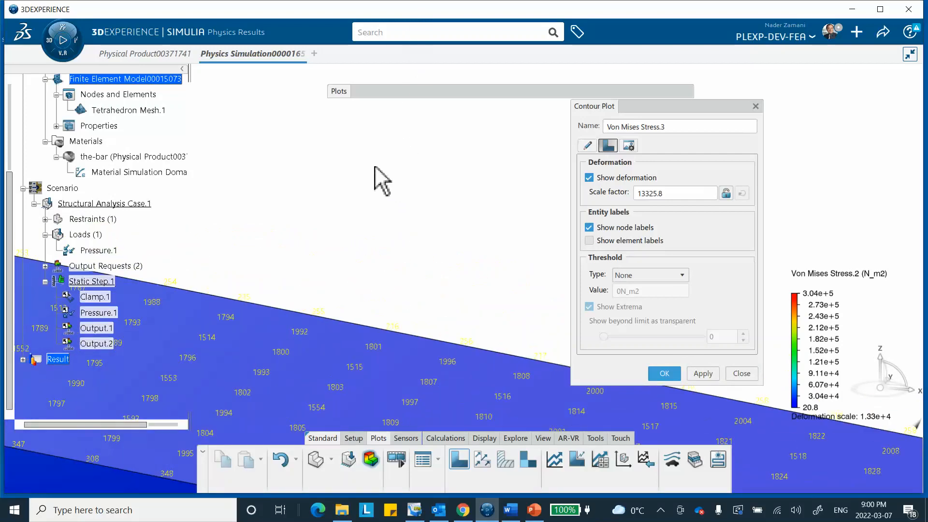
middle_drag(372, 167, 452, 334)
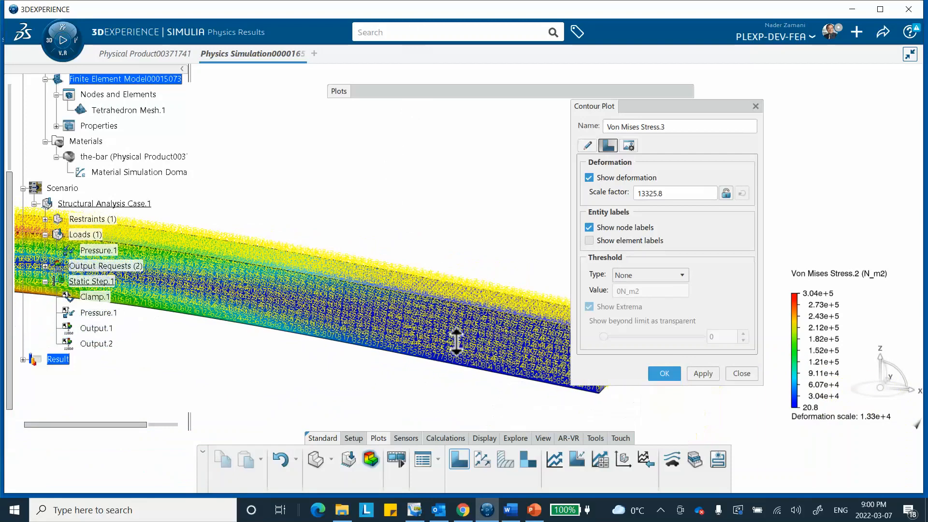
Apply a Von Mises Stress plot that shows element labels instead of node labels on the whole bar.
click(589, 240)
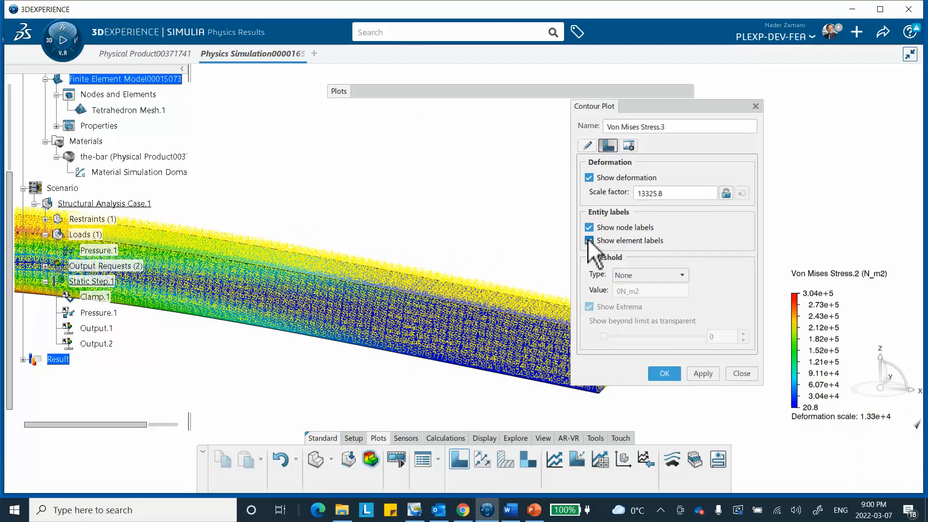
click(589, 227)
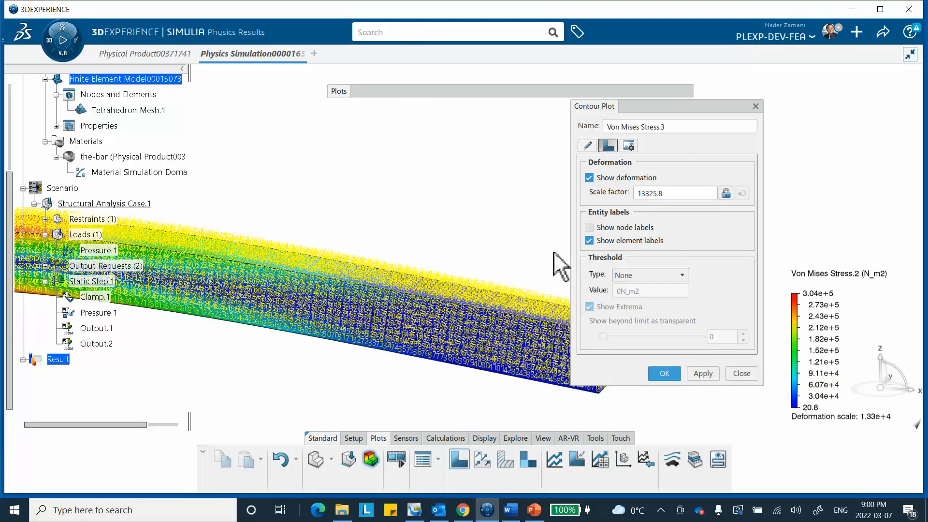
click(697, 376)
middle_drag(425, 242, 429, 286)
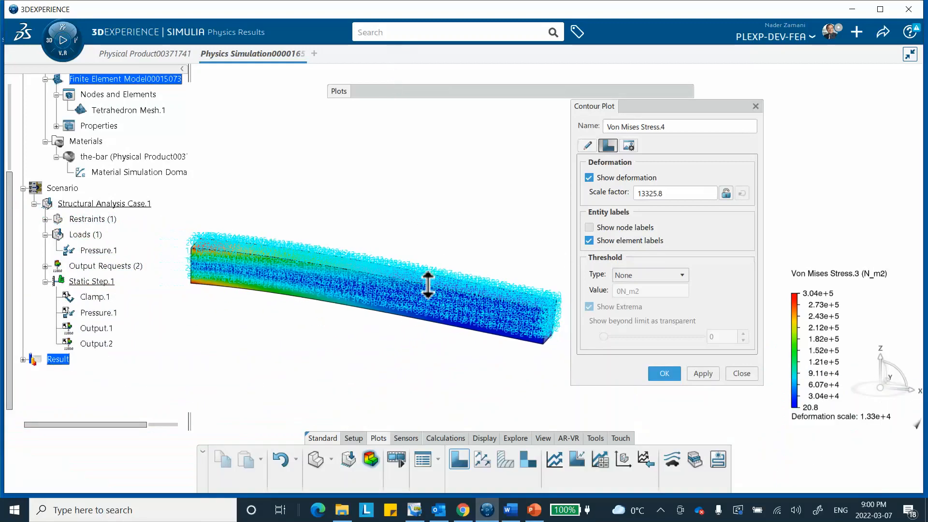
Apply a Von Mises Stress plot of the undeformed bar with node and element labels turned off.
click(589, 227)
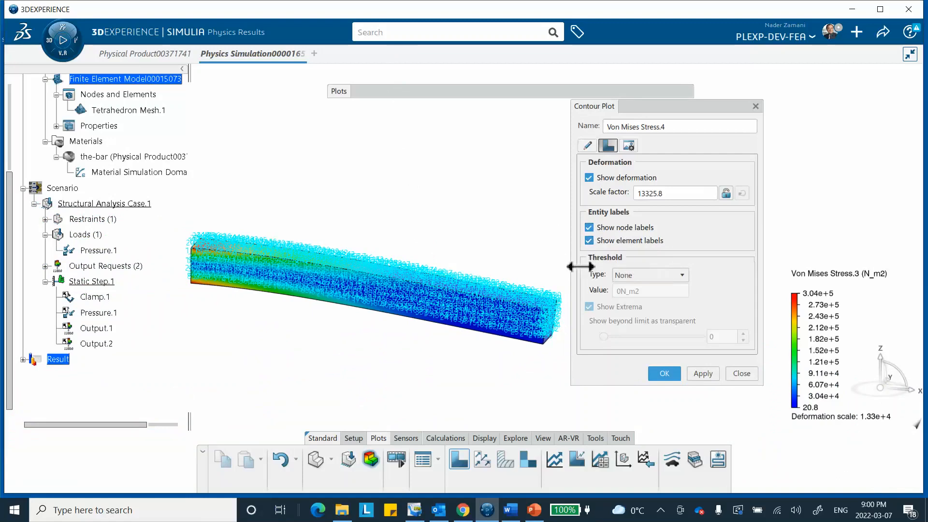
click(589, 240)
click(589, 228)
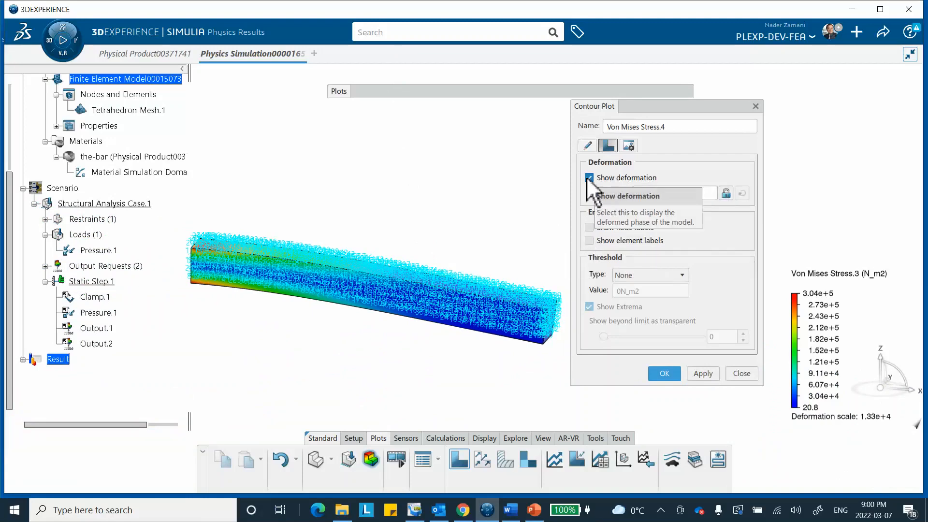
middle_drag(471, 177, 459, 192)
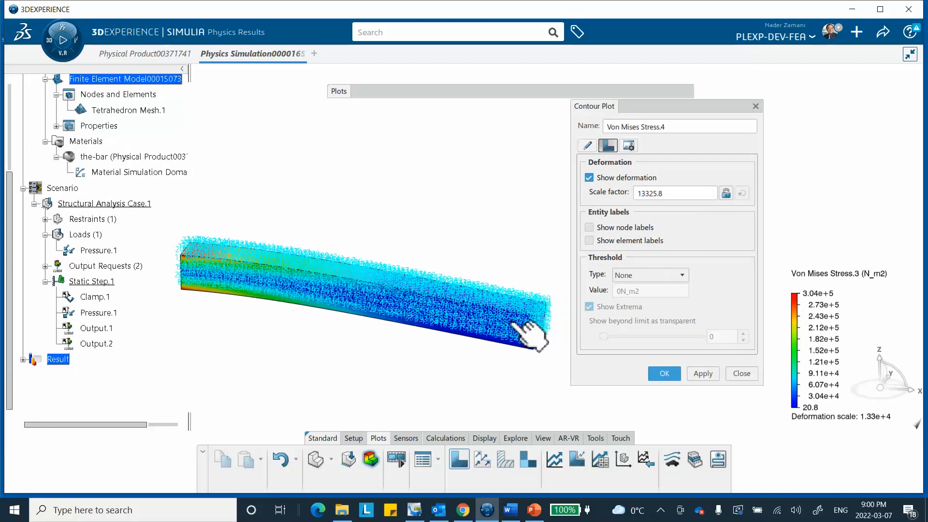
click(589, 178)
click(689, 370)
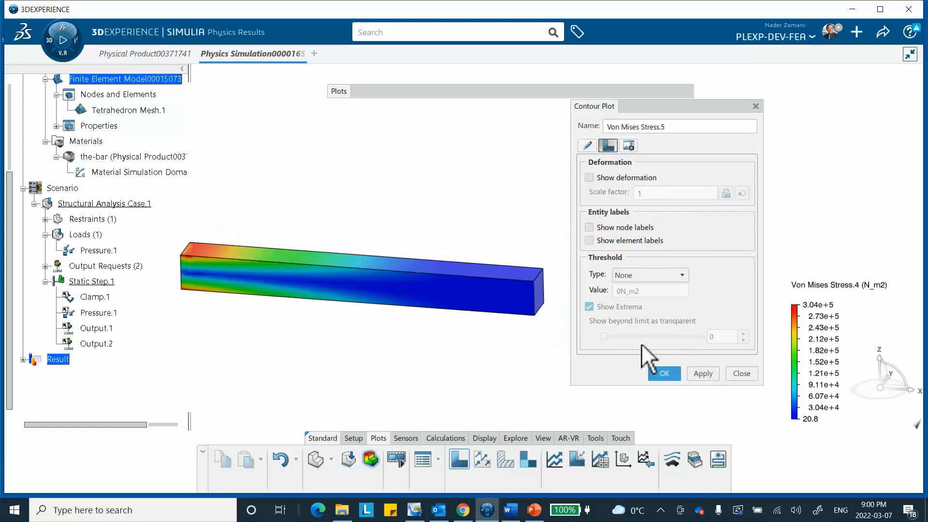
Show node labels on the undeformed stress plot, and hide them again.
click(590, 227)
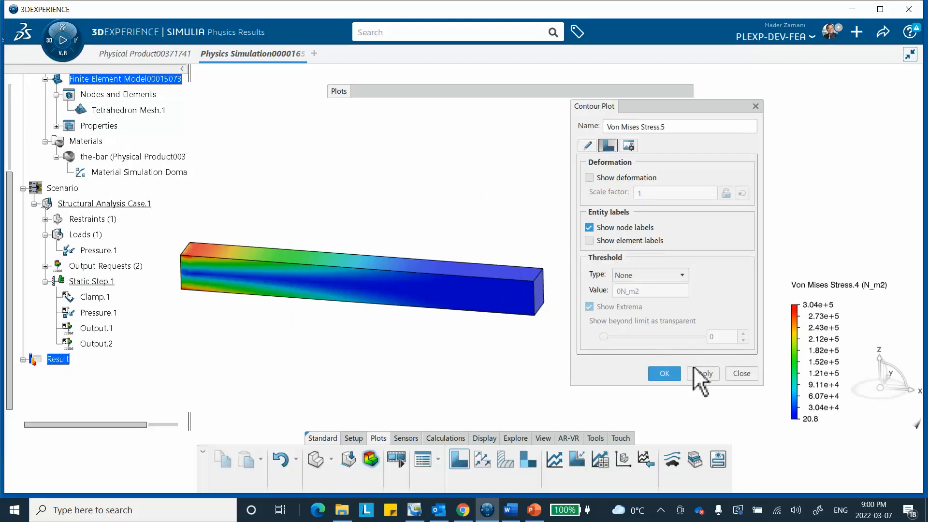
click(688, 369)
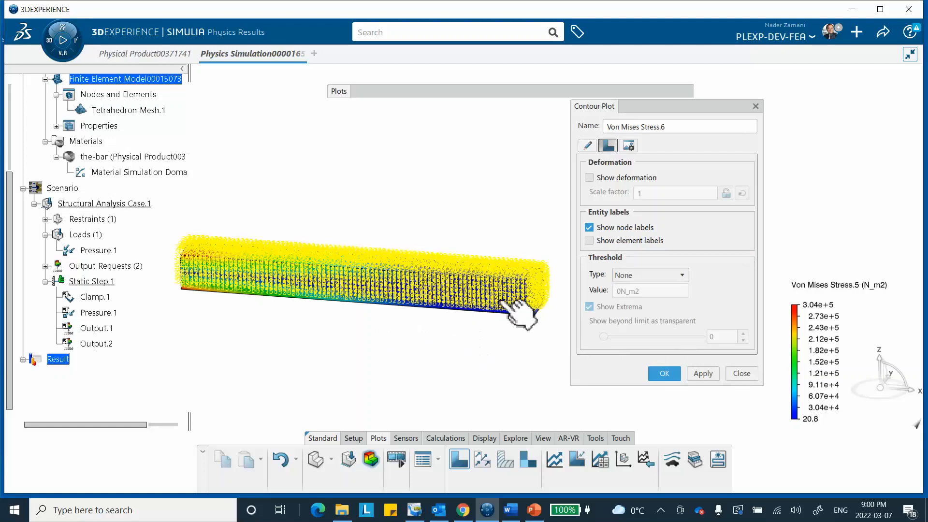
click(590, 227)
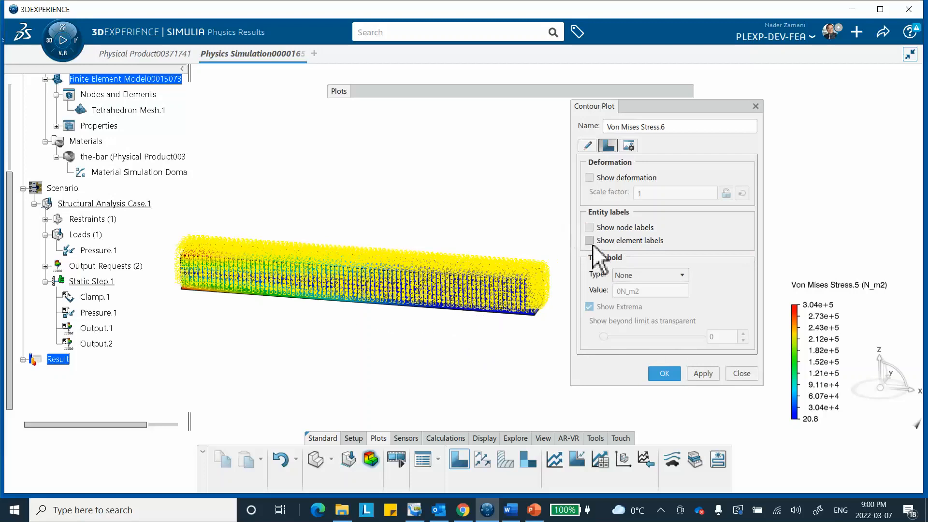
click(698, 370)
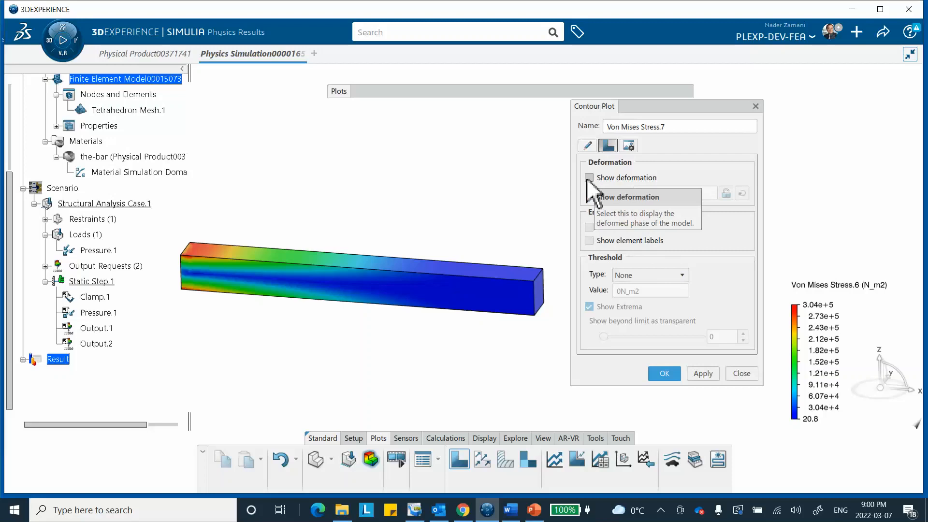
Turn deformation back on and apply the stress plot with scale factors of 10, 1000 and 10000 in turn.
click(589, 178)
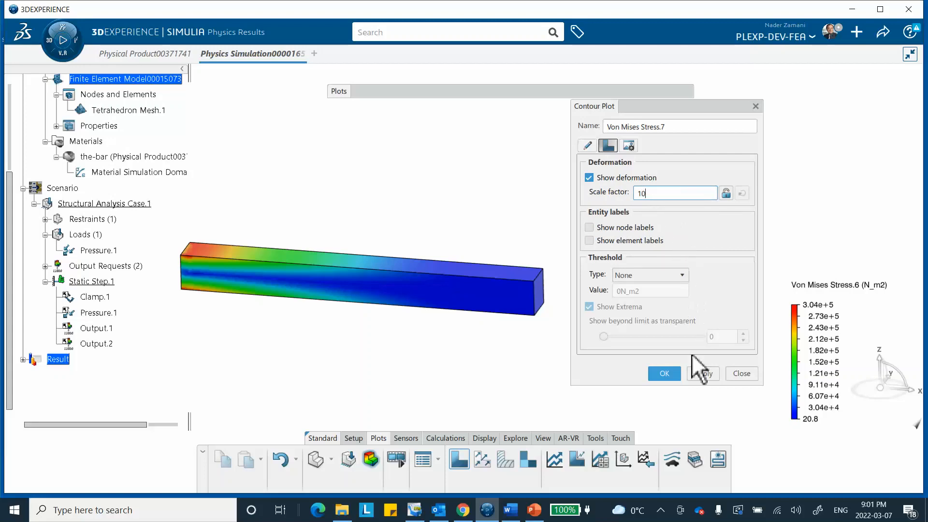
click(701, 373)
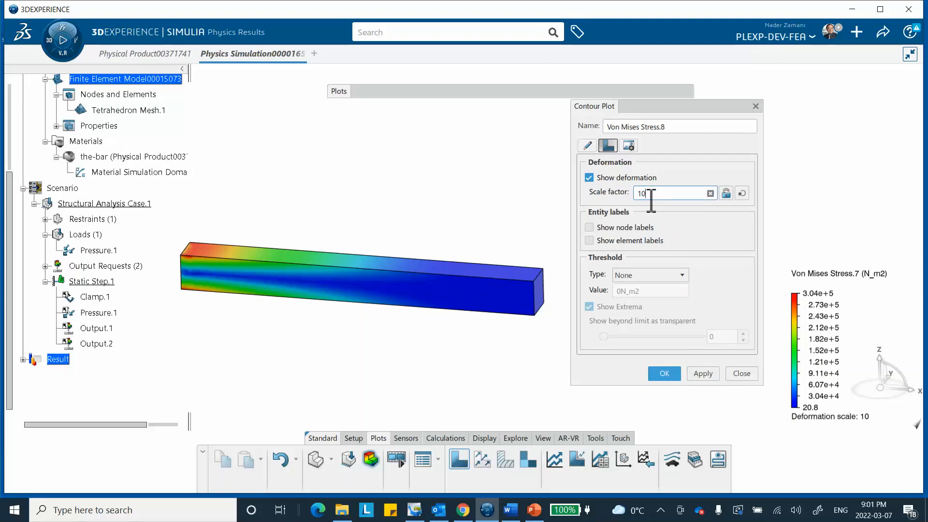
click(704, 374)
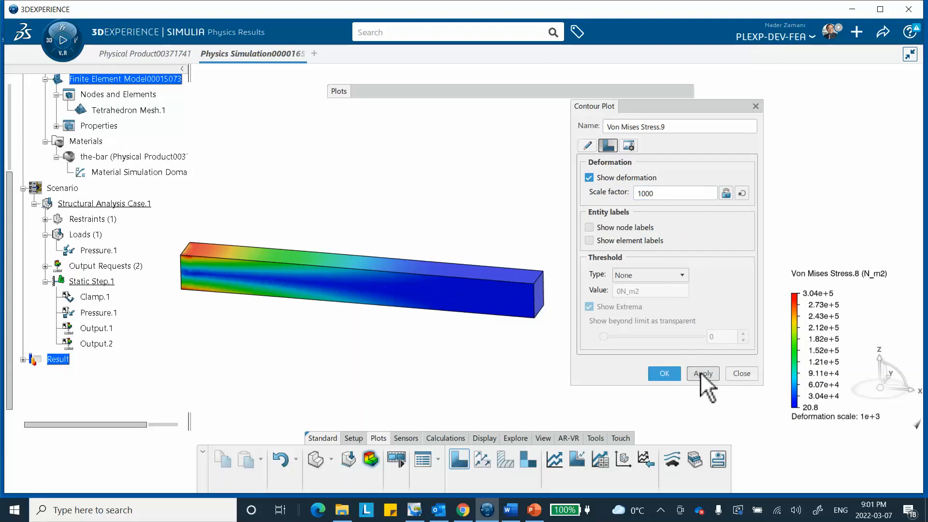
click(658, 193)
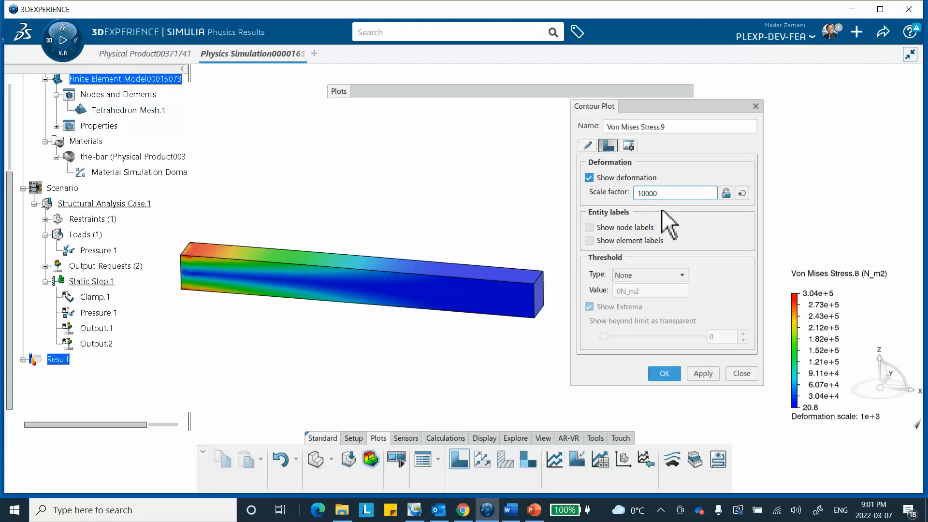
click(702, 373)
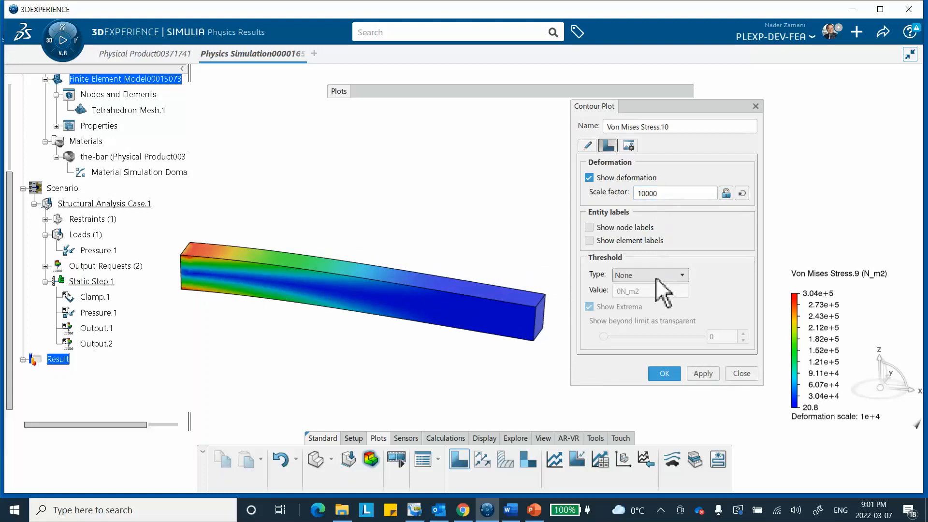
Exaggerate the bar's deformation by applying a scale factor of 133206 to the stress plot.
click(742, 193)
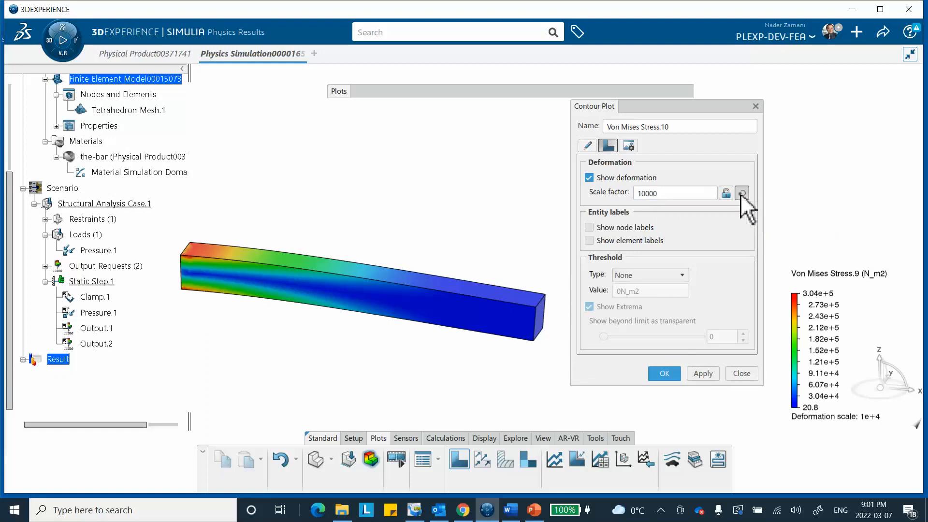
click(656, 193)
click(704, 373)
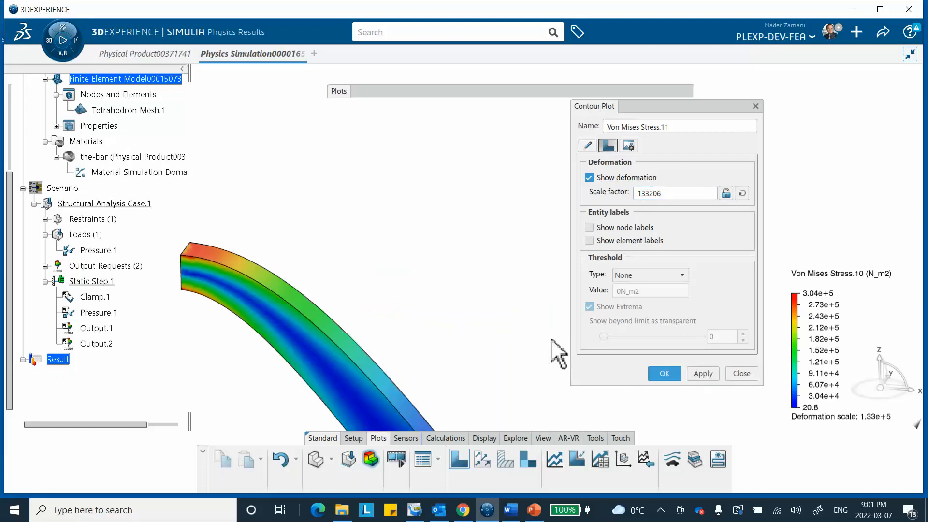
Reset the deformation scale factor to its default of 13325.8 and apply it to the stress plot.
click(742, 193)
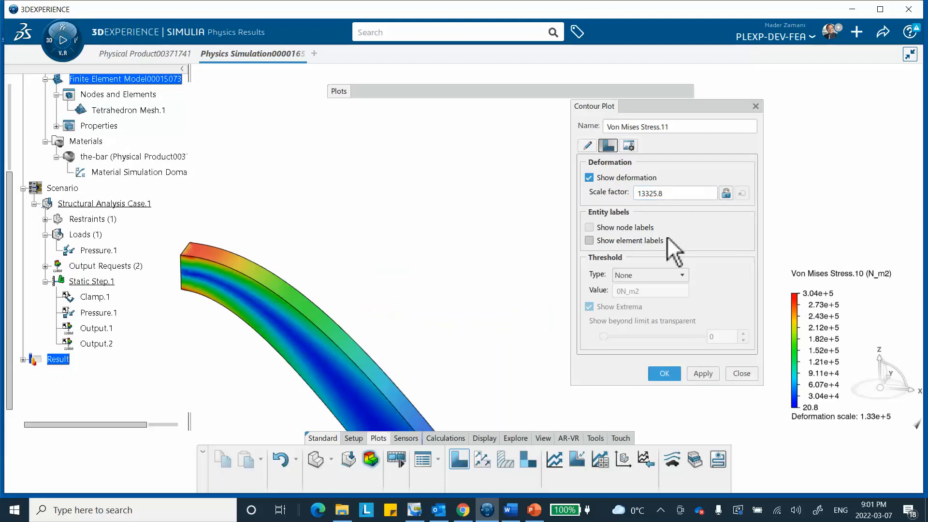
click(703, 373)
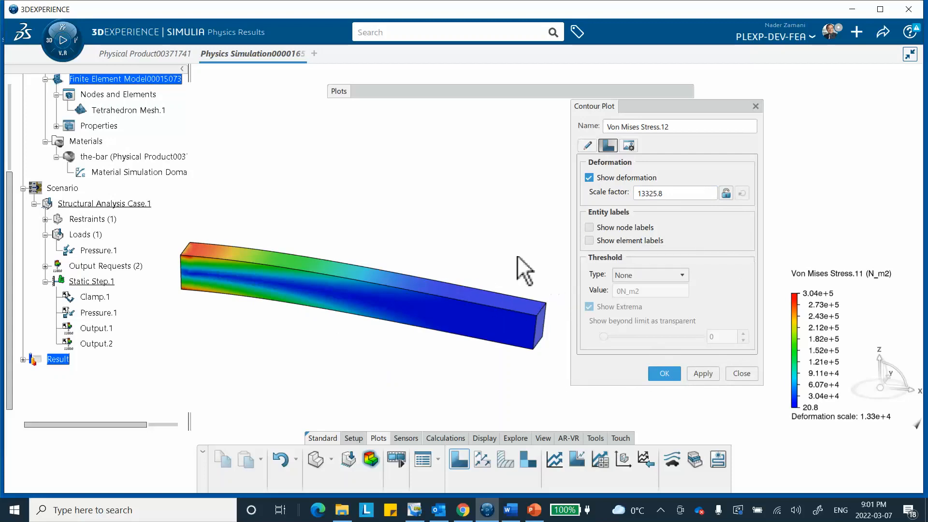
middle_drag(502, 256, 481, 232)
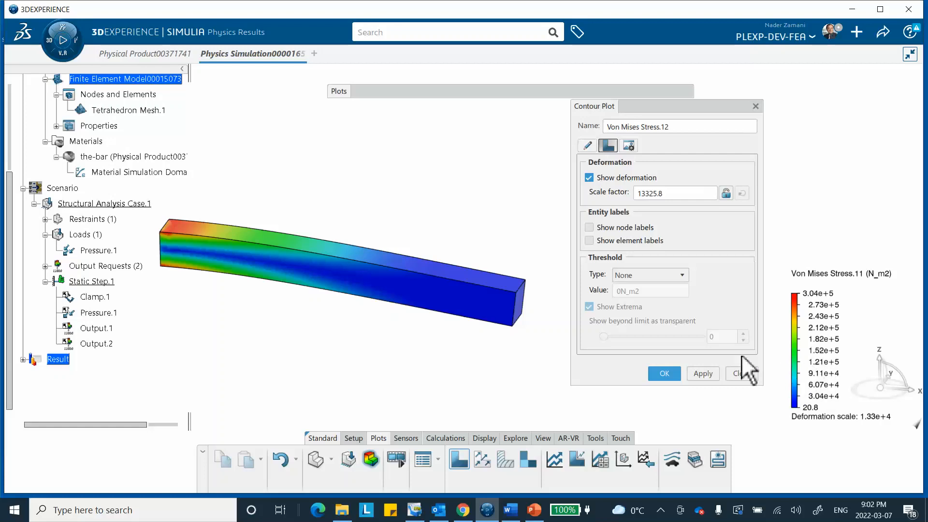
Apply an Upper limit threshold of 100000 N_m2 to the Von Mises Stress plot.
click(642, 276)
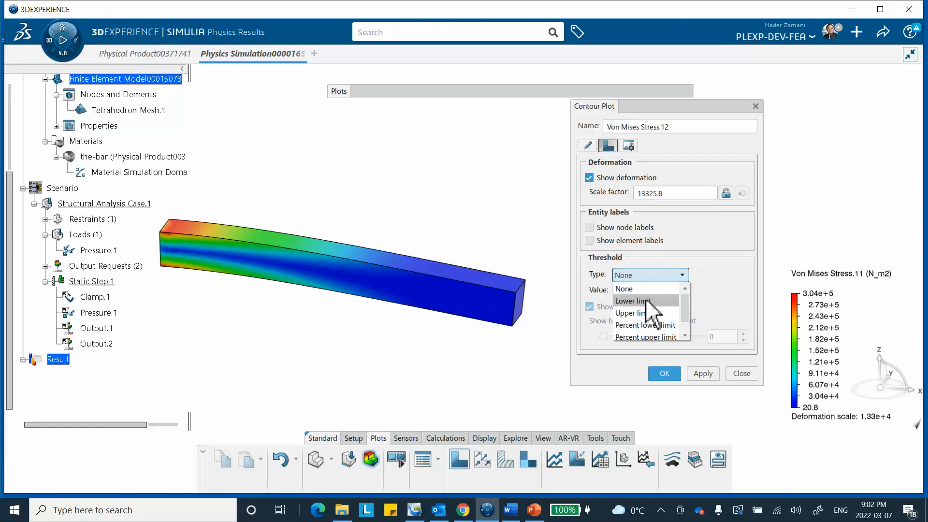
click(640, 312)
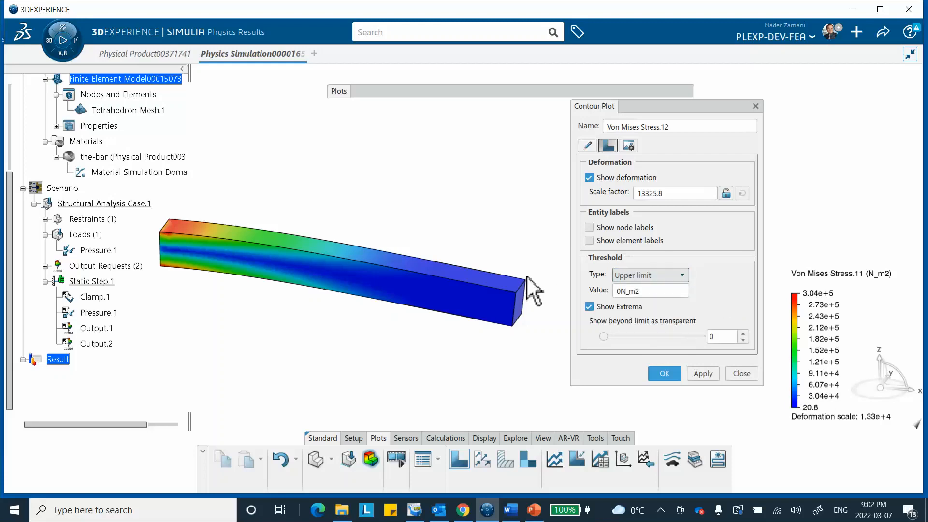
click(620, 291)
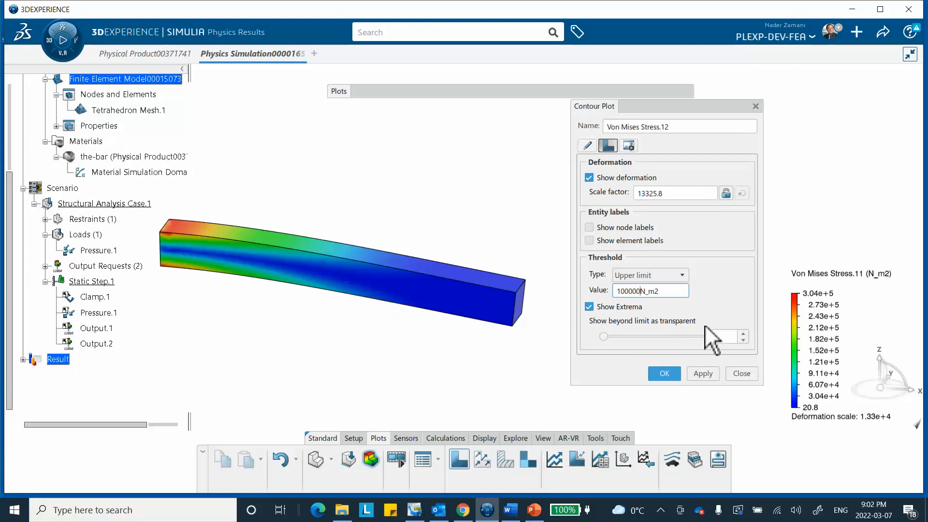
click(707, 369)
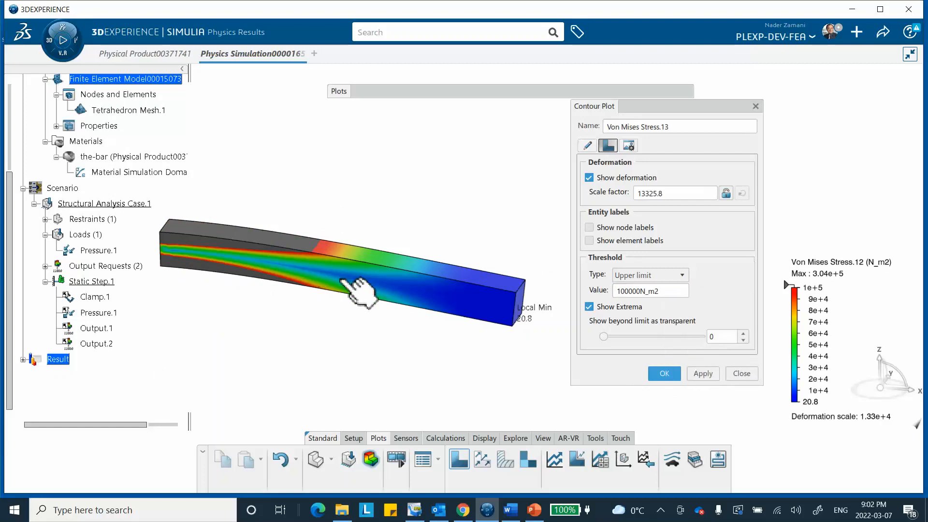
Change the stress plot's threshold to Lower limit with a value of 10000 N_m2 and apply it.
click(682, 274)
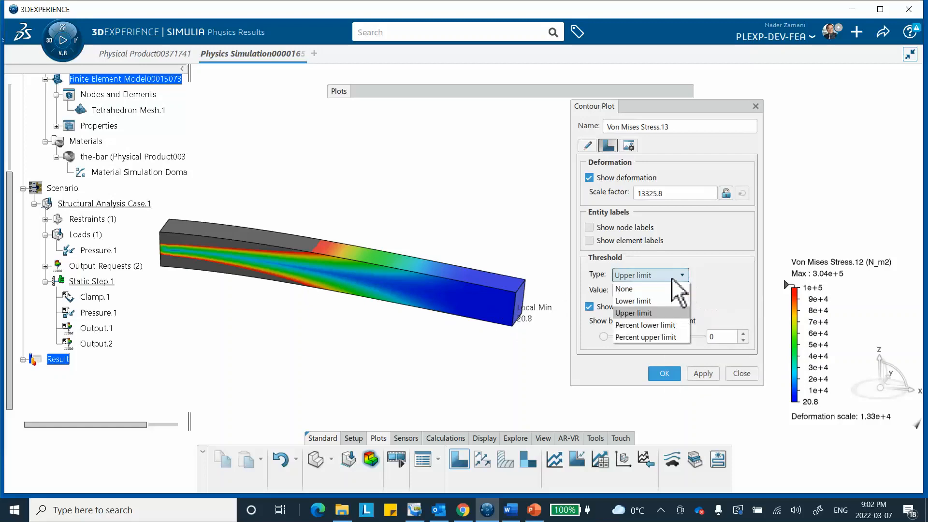
click(642, 302)
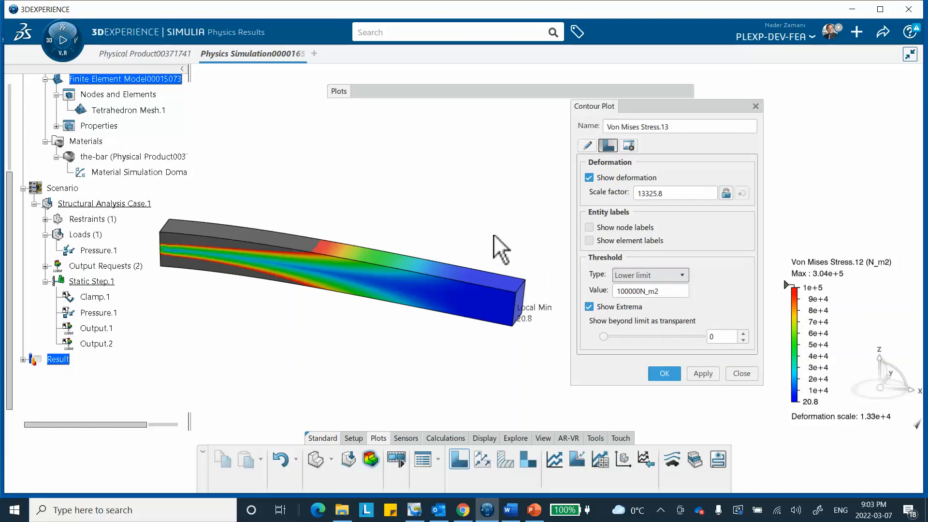
click(637, 291)
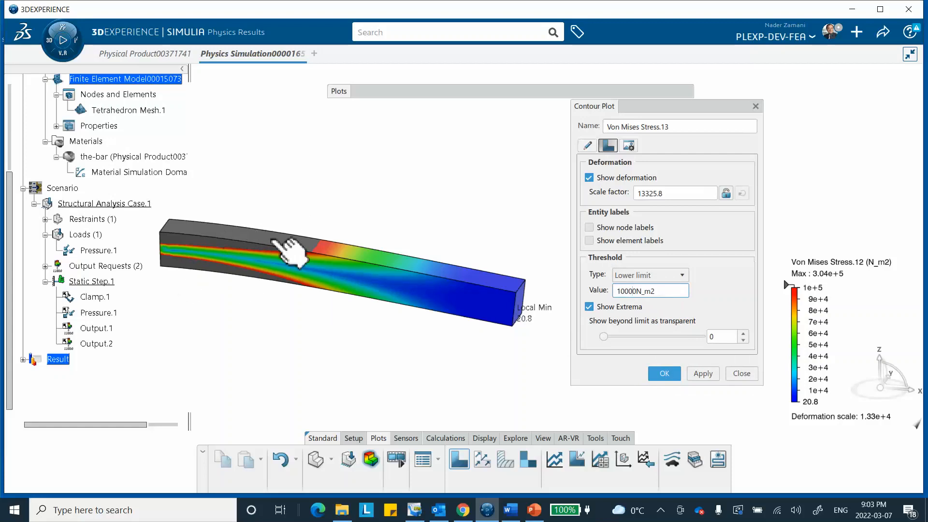
click(704, 374)
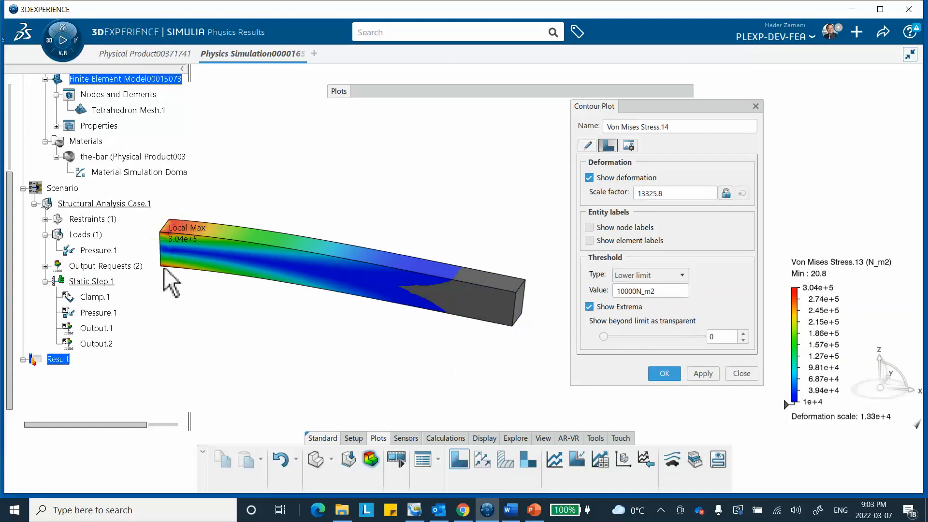
Turn off Show Extrema for the Von Mises Stress plot and apply the change.
click(590, 307)
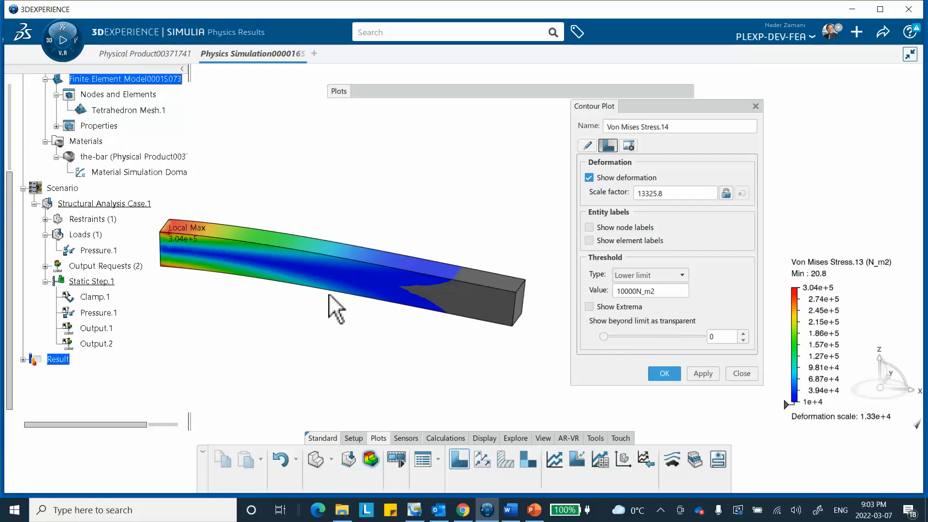
click(703, 375)
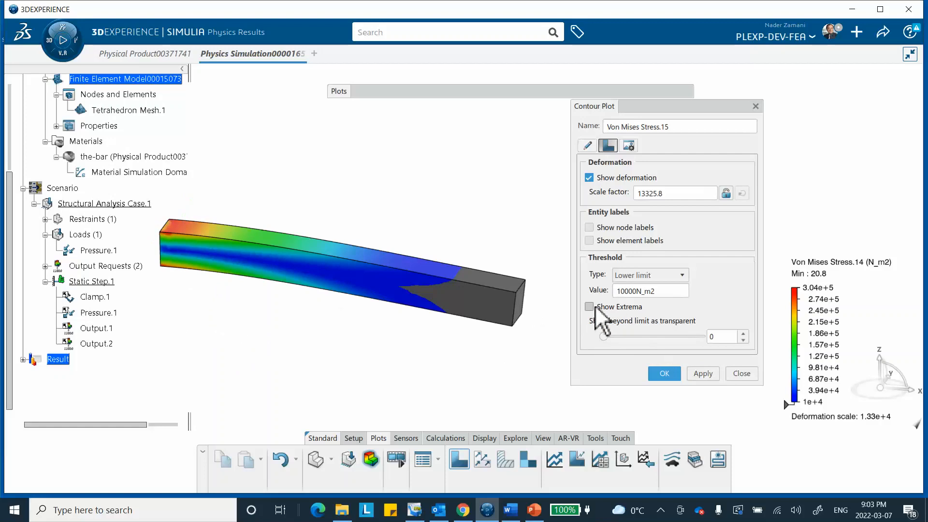
click(704, 374)
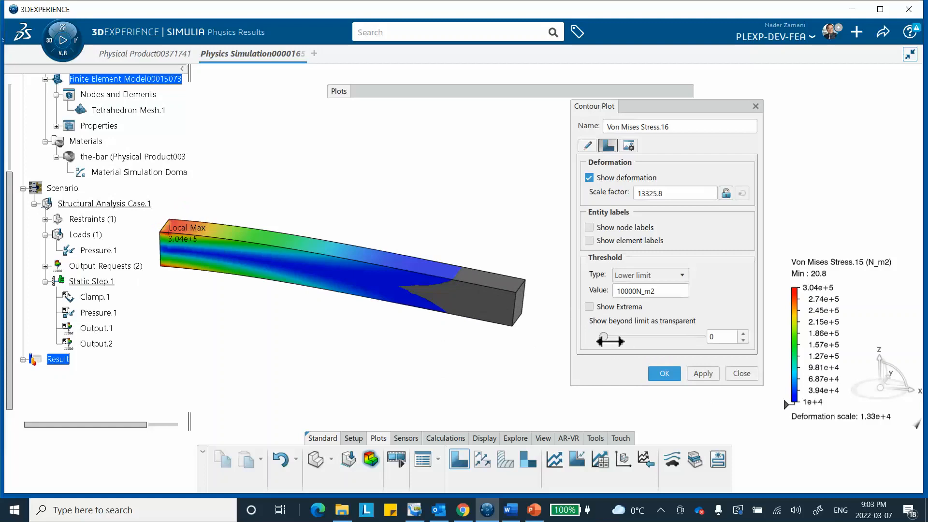
Make the stress region beyond the lower limit transparent with a value of 60 and apply it.
drag(605, 339, 669, 336)
click(697, 372)
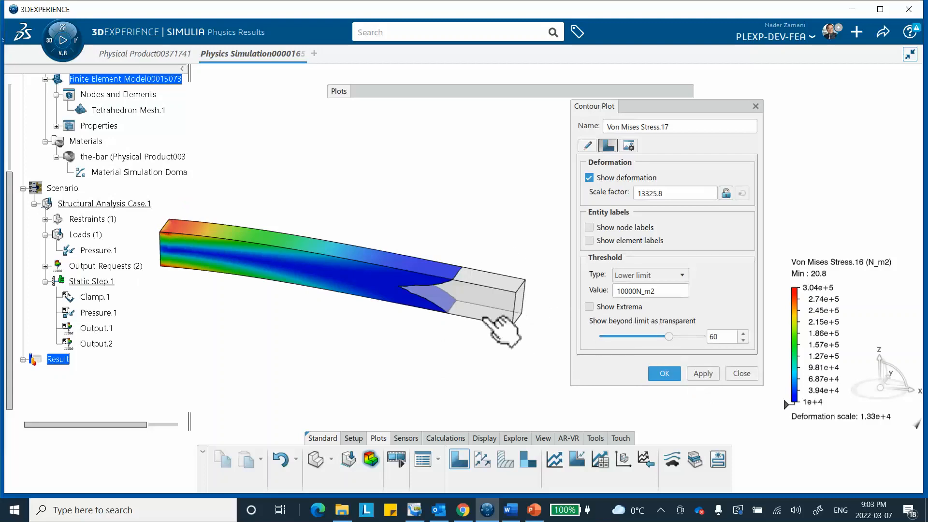
middle_drag(514, 332, 428, 313)
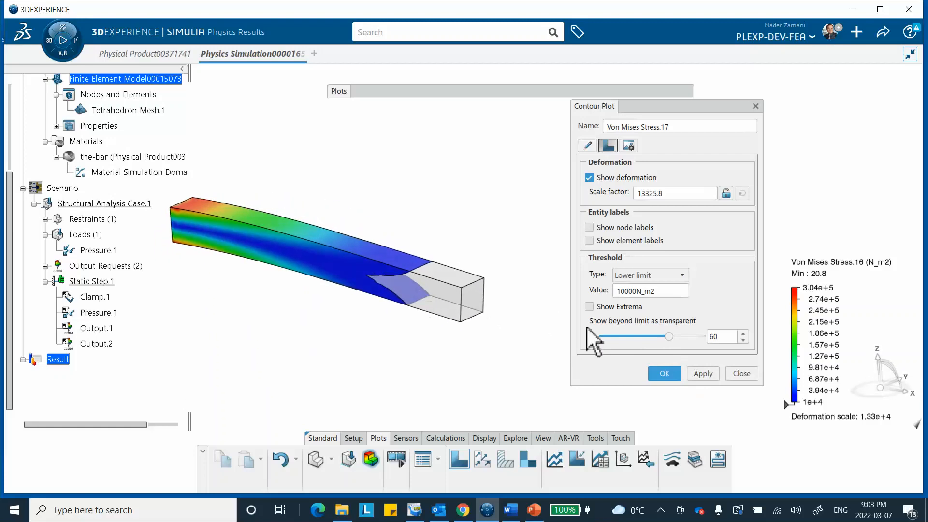
Change the stress plot's threshold type to Upper limit at 10000 N_m2 and apply it.
click(649, 275)
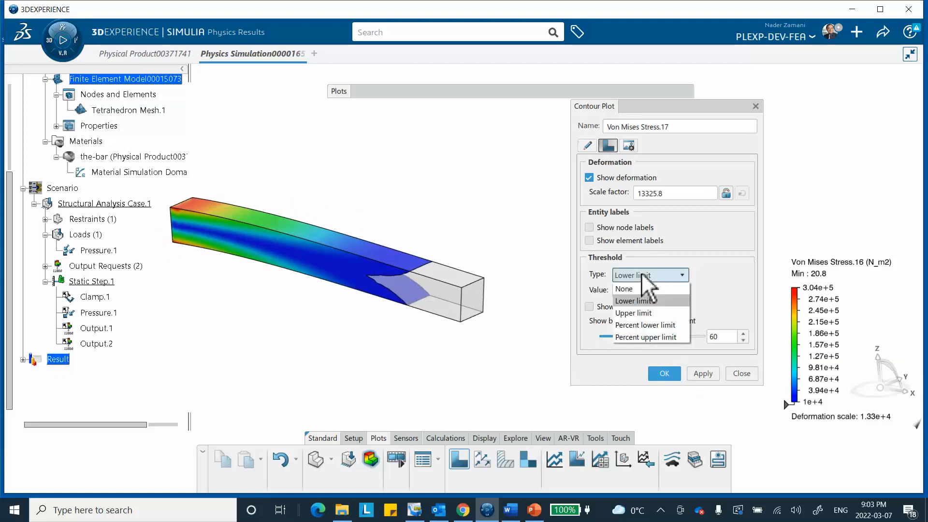
click(647, 301)
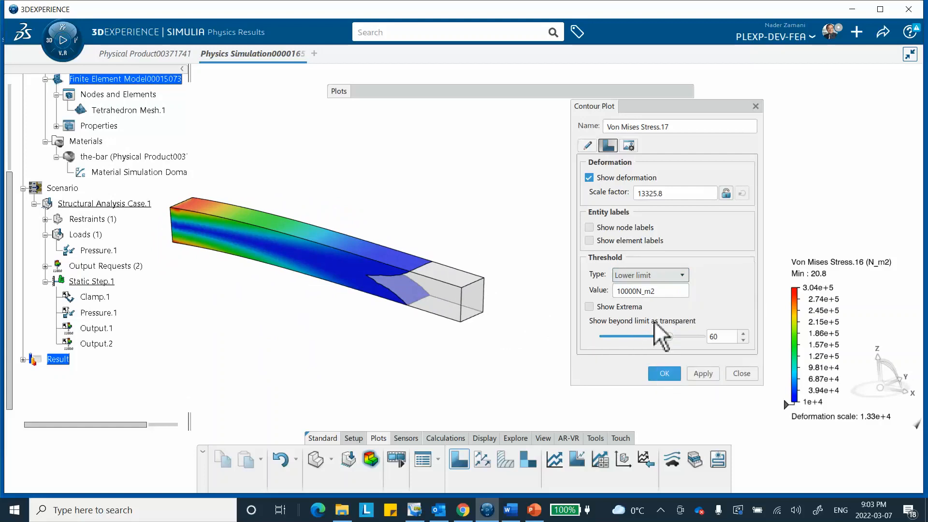
click(702, 377)
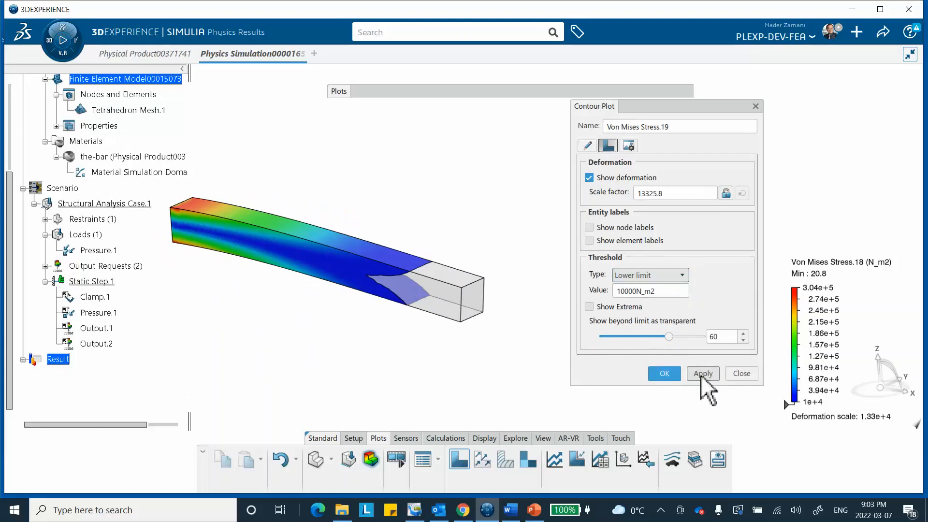
click(650, 275)
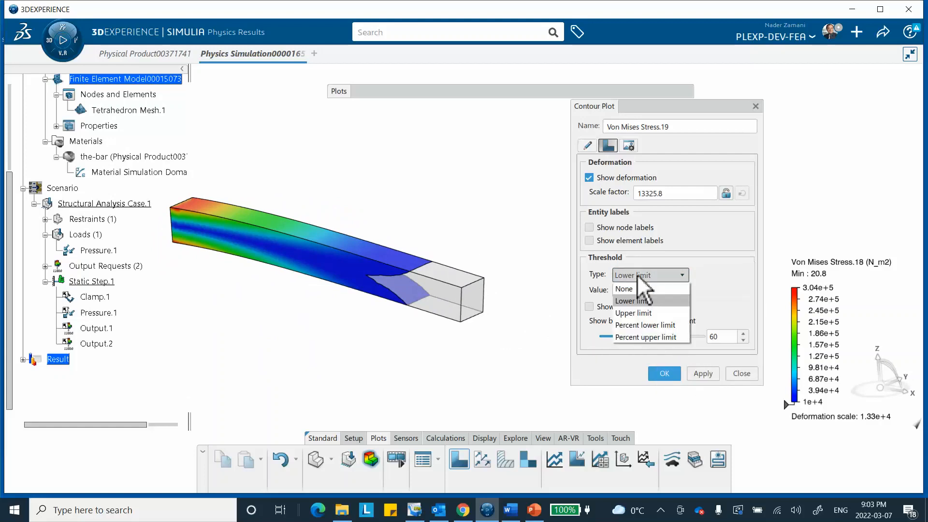
click(649, 314)
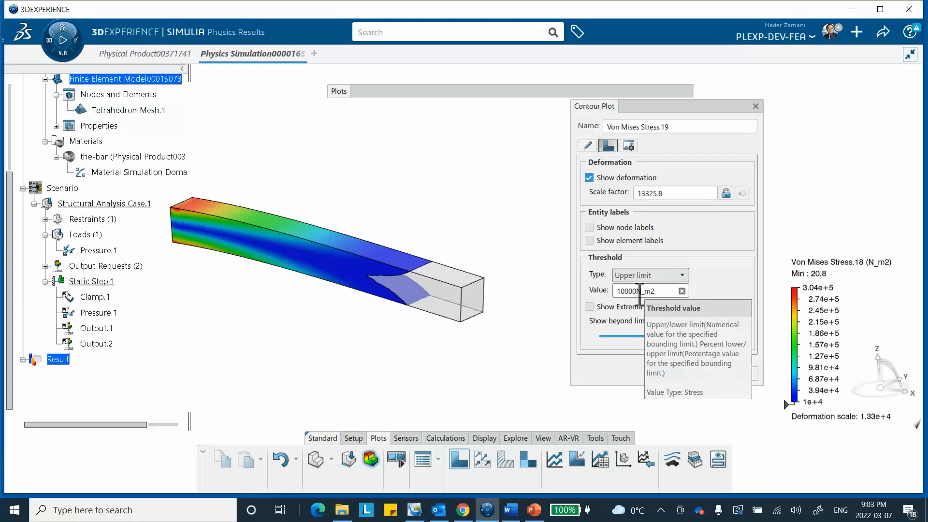
click(701, 373)
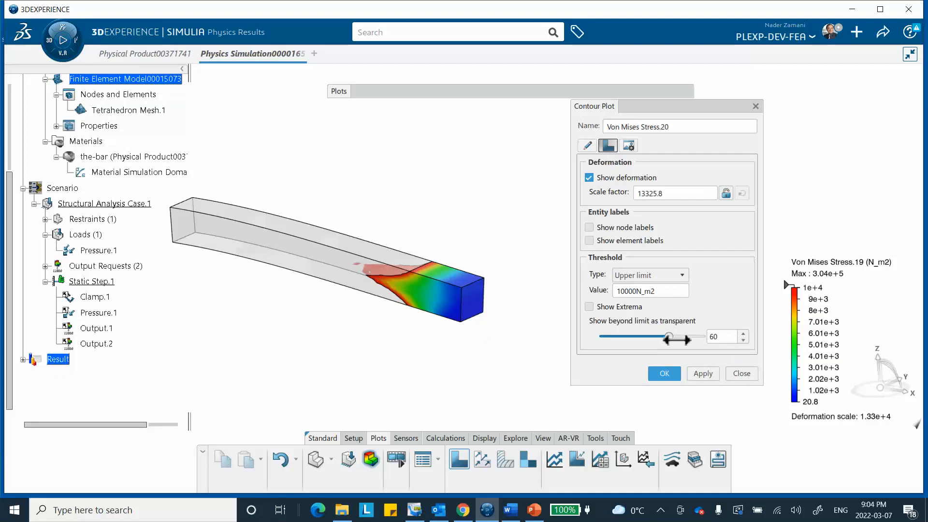
Apply a beyond-limit transparency of 0 to the stress plot for comparison, then set it to 75 and apply.
drag(669, 339, 603, 337)
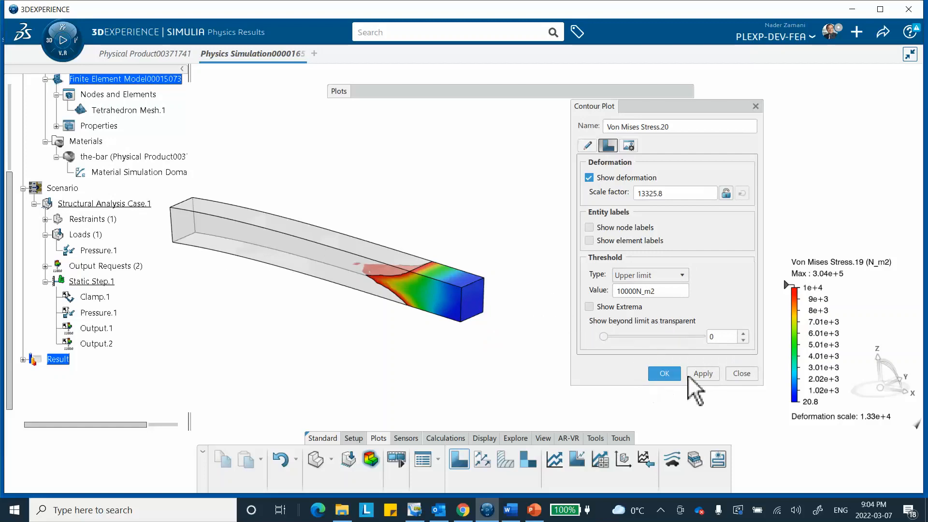
click(698, 374)
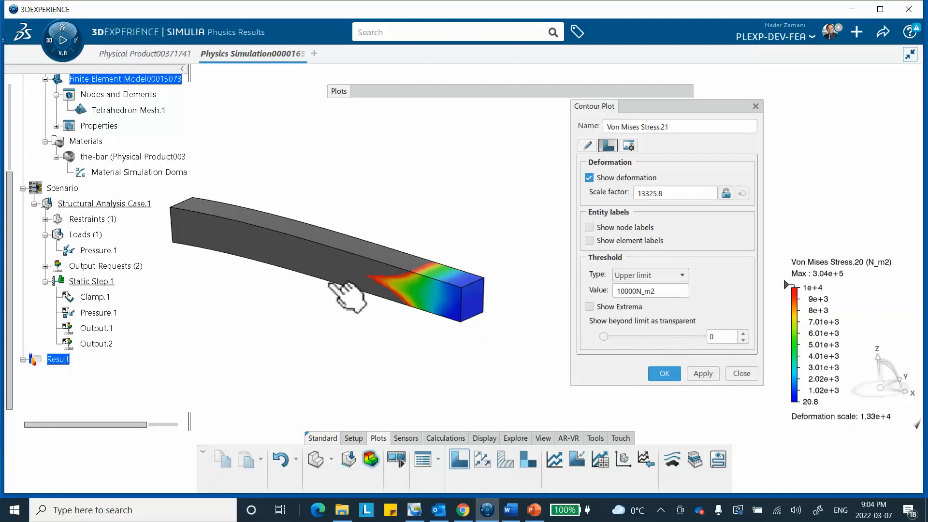
drag(612, 338, 694, 344)
click(704, 375)
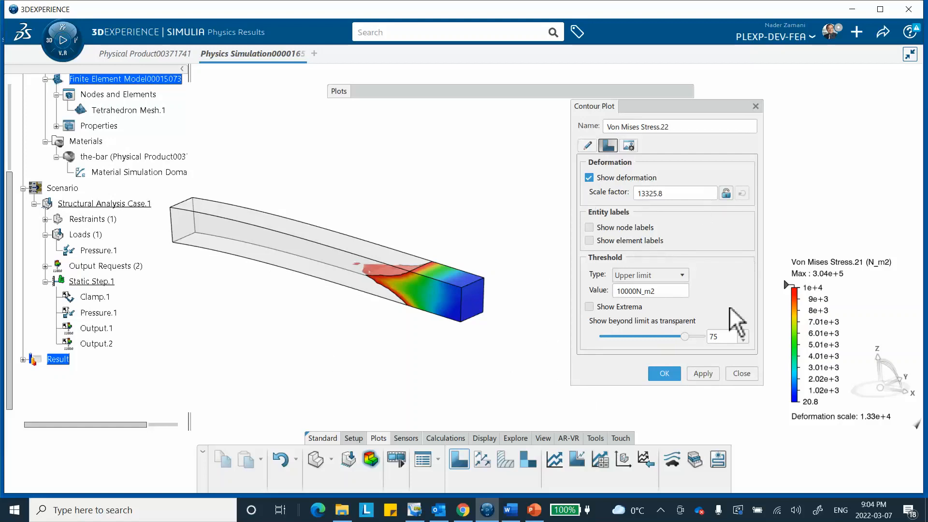
Show node labels on the stress plot and inspect them up close near the bar's free end.
click(590, 229)
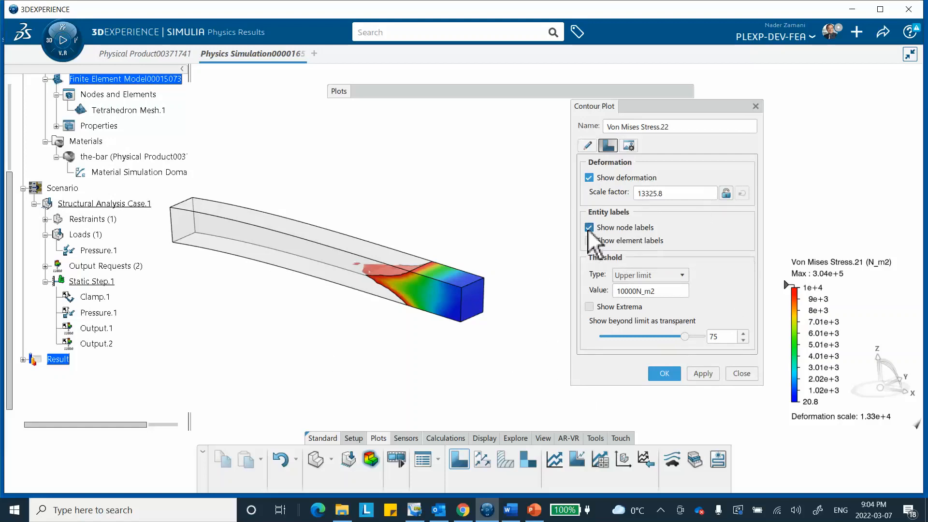
click(702, 373)
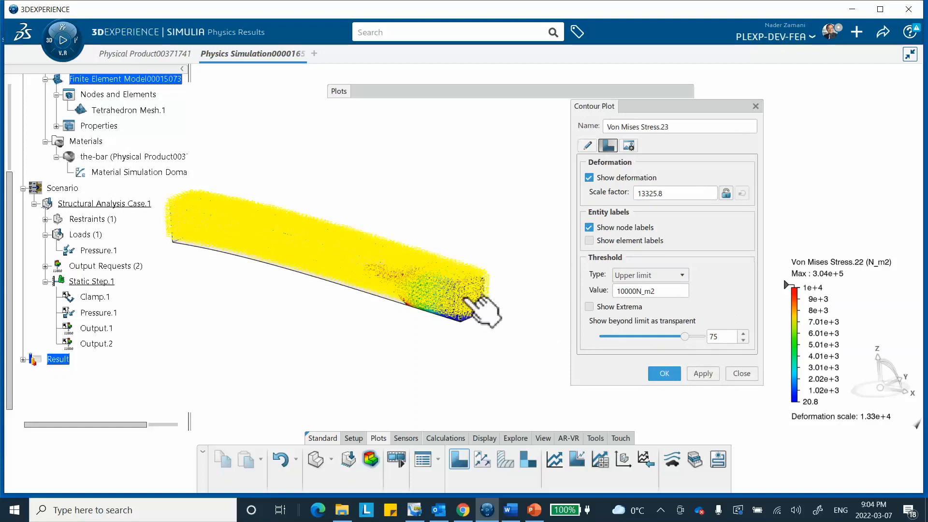
middle_drag(475, 307, 375, 96)
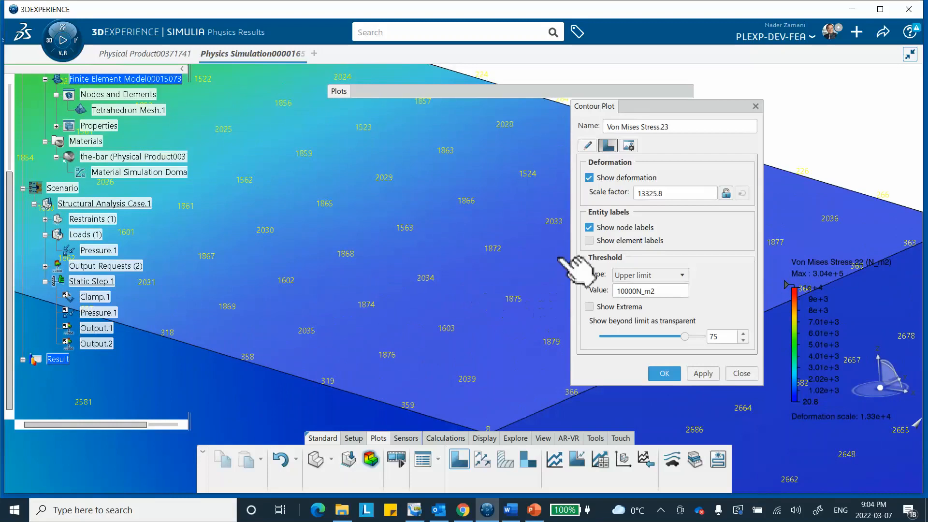
Add element labels alongside the node labels on the stress plot and apply the change.
click(589, 240)
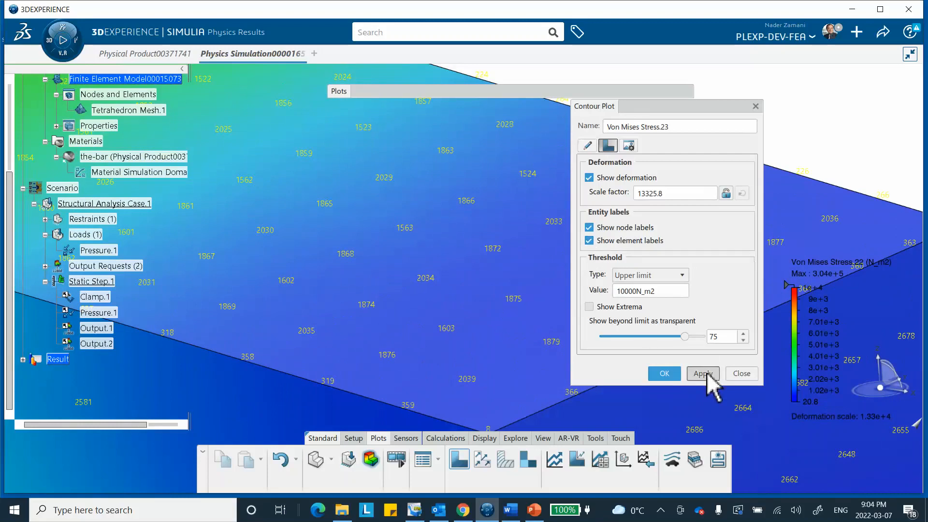
click(703, 374)
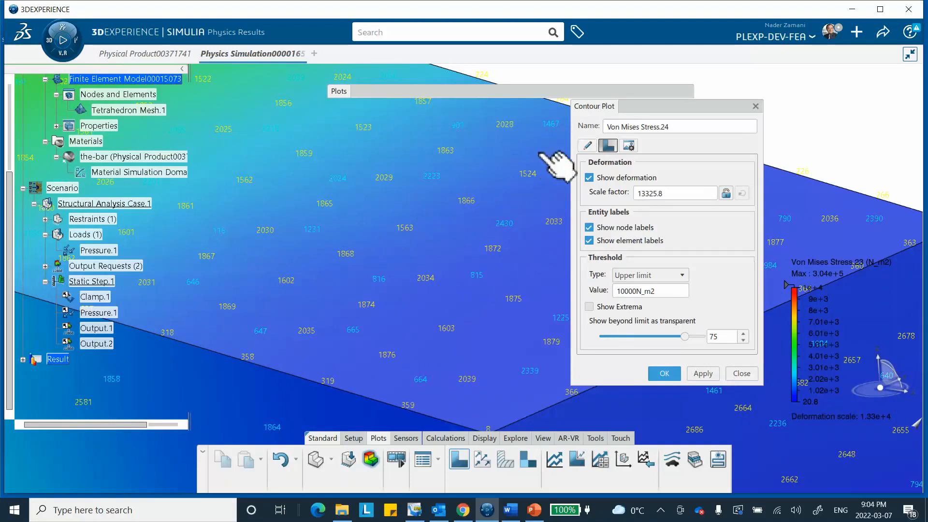
click(589, 240)
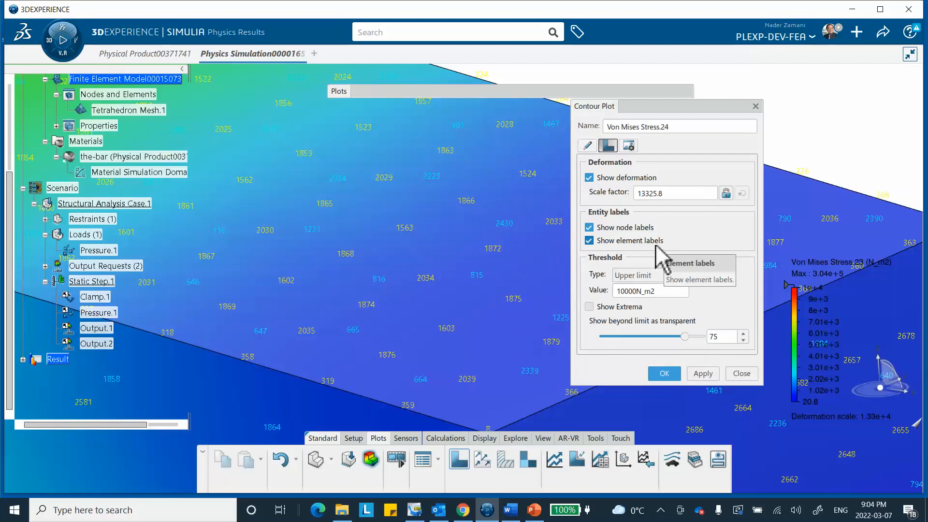
middle_drag(479, 266, 536, 420)
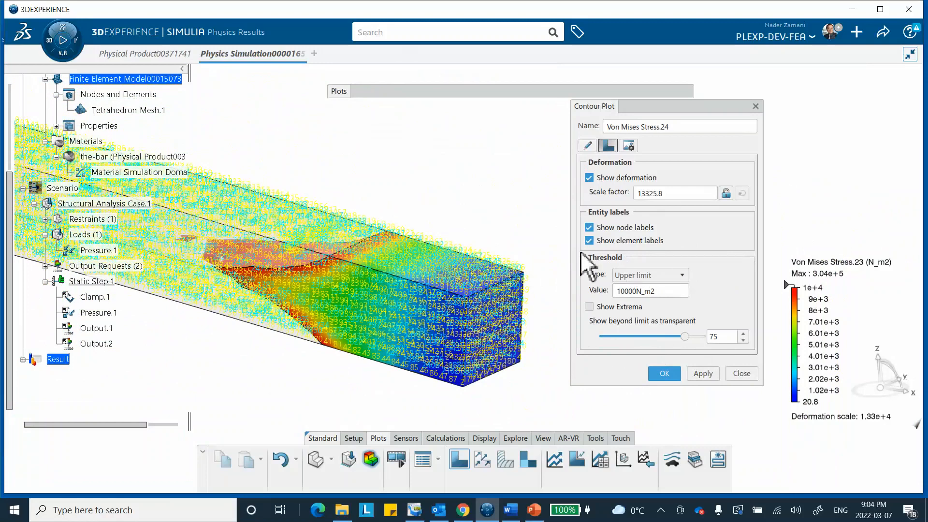
click(628, 146)
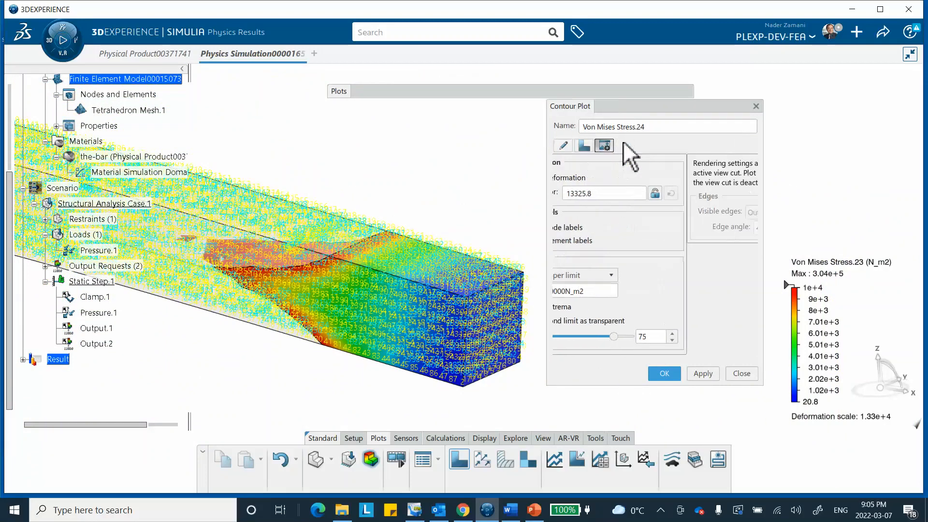
click(563, 147)
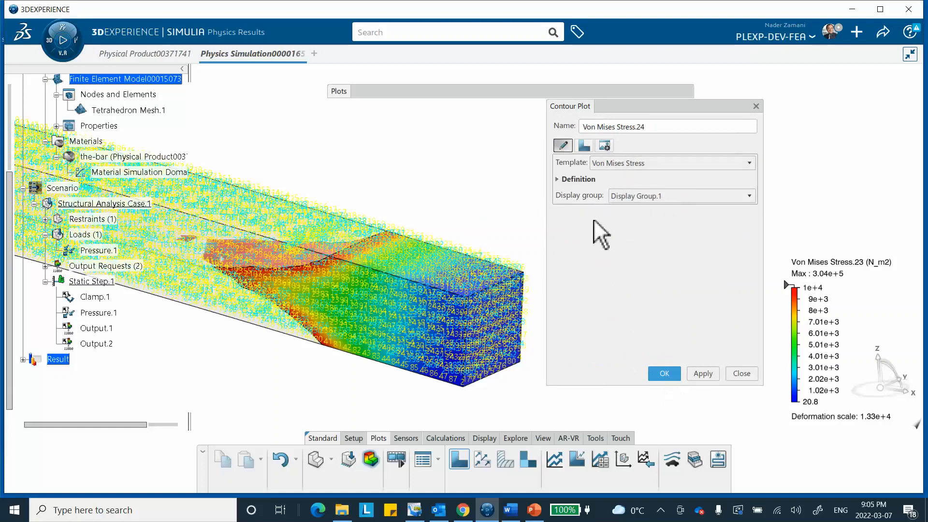
click(584, 144)
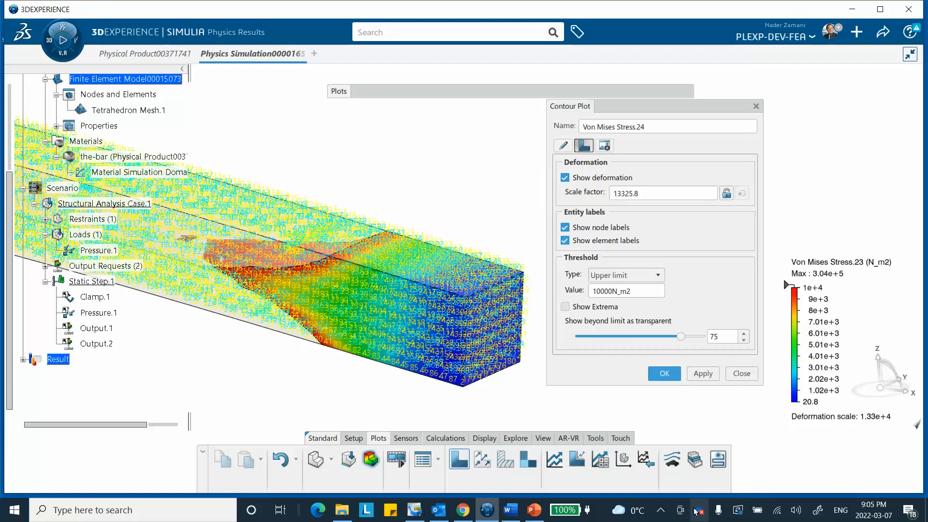
click(661, 511)
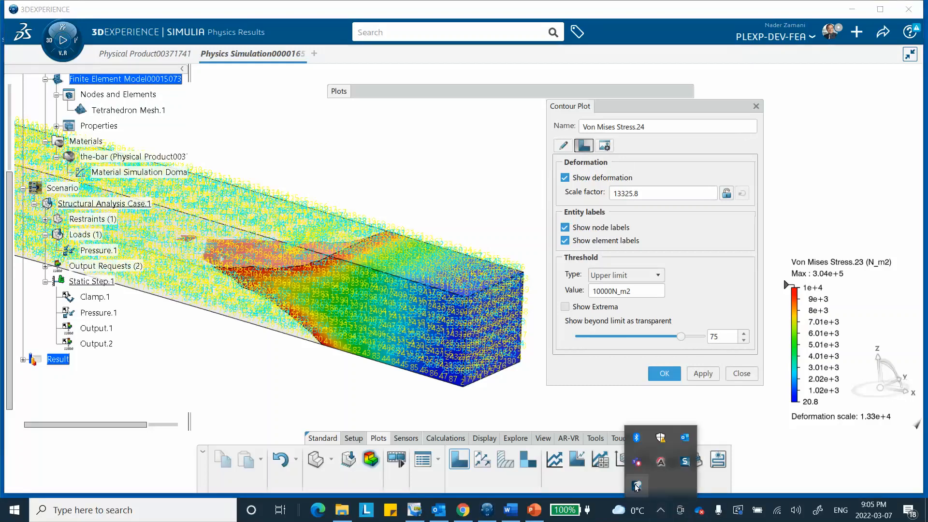